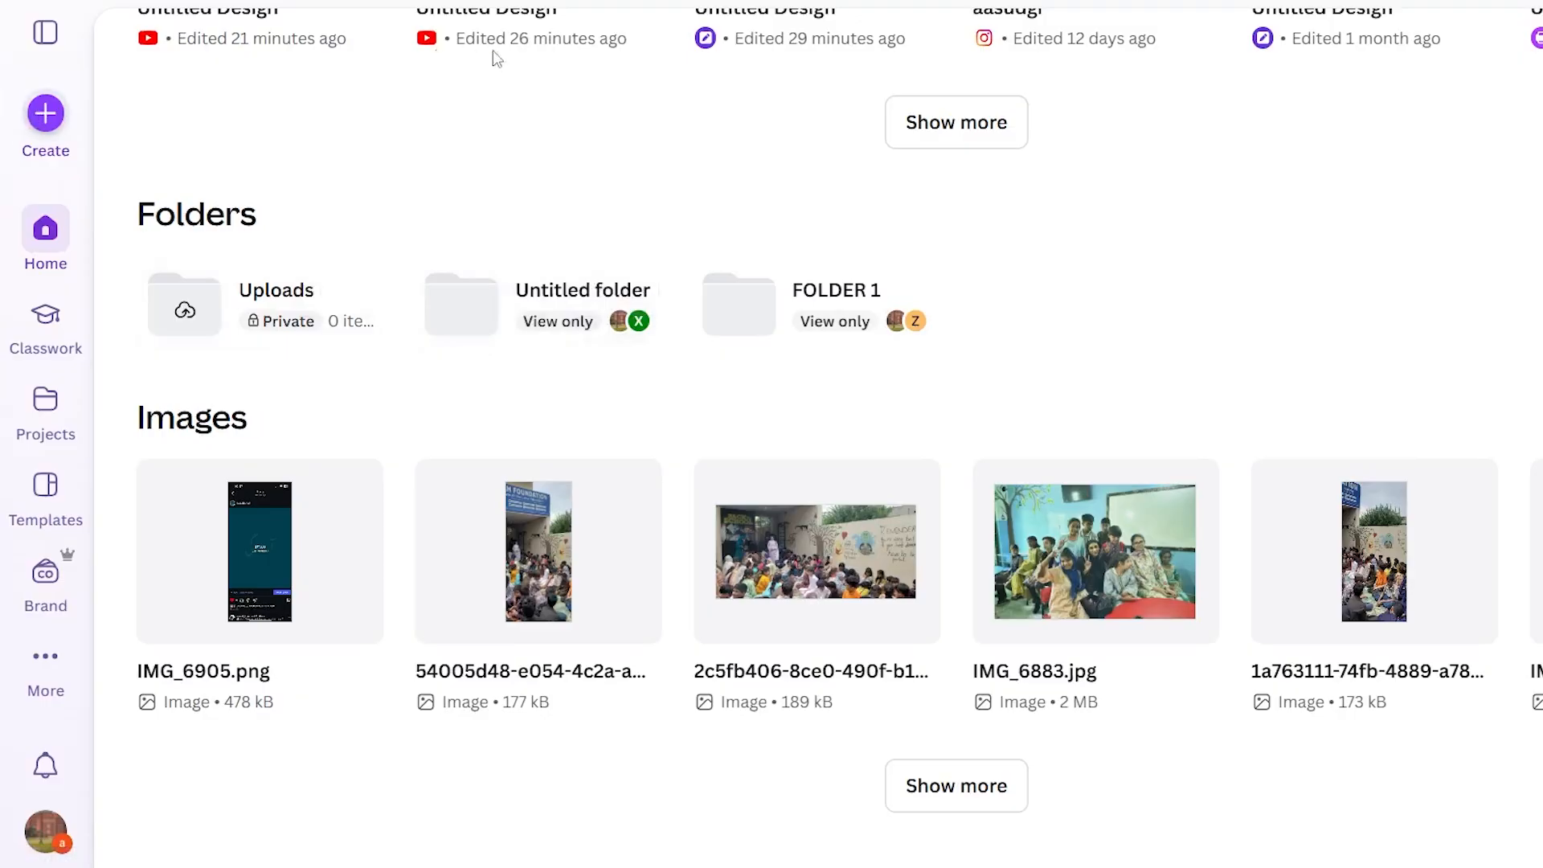
Create a new Landscape Video design of 1920 × 1080 px, searching the design types for "video".
{"action": "left_click", "coordinate": [46, 114]}
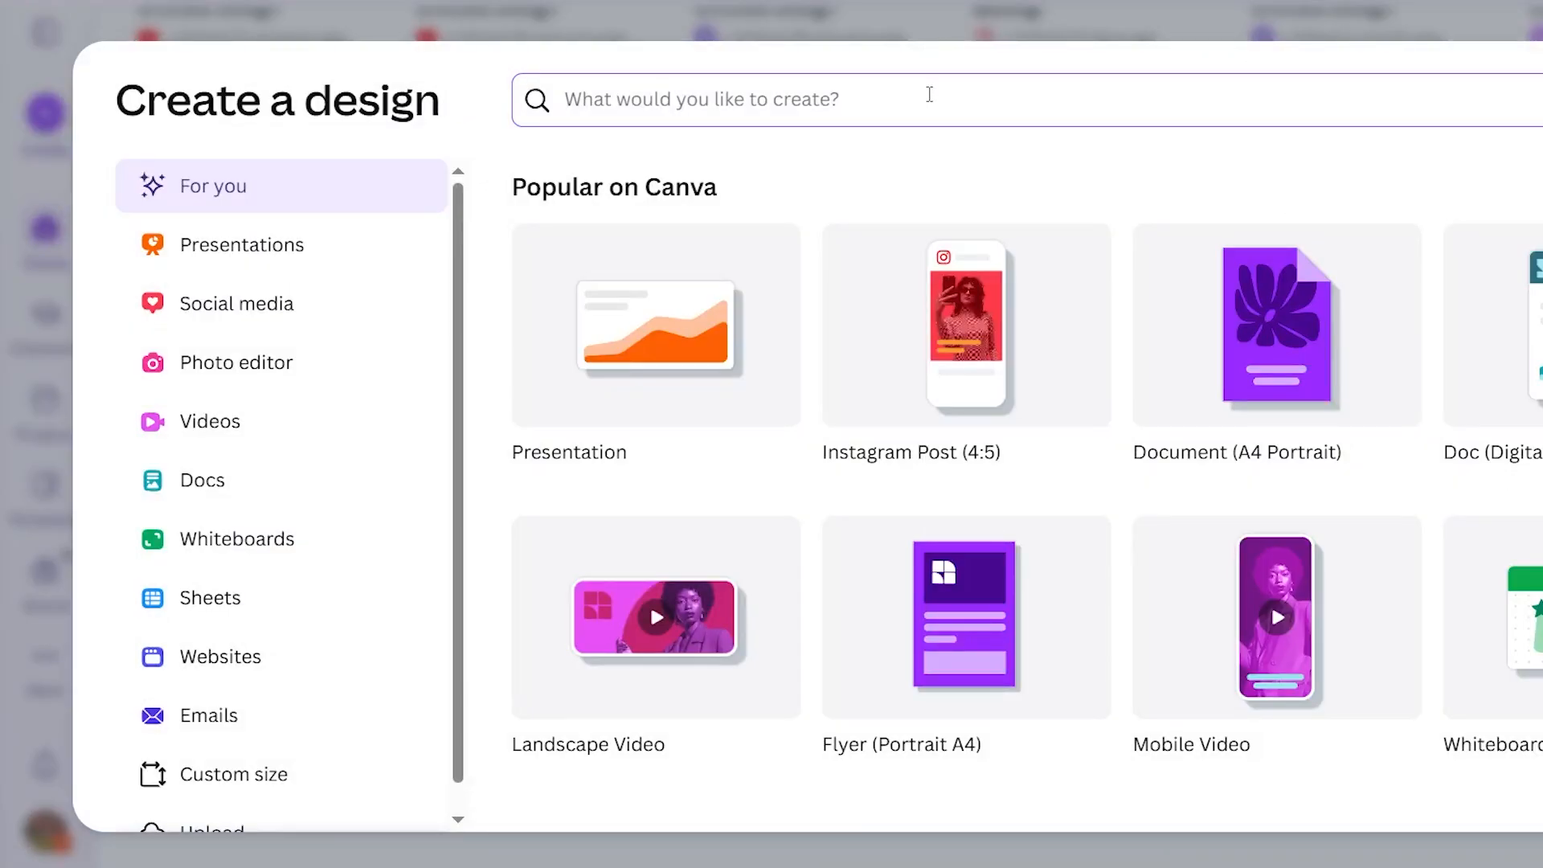
{"action": "type", "text": "video"}
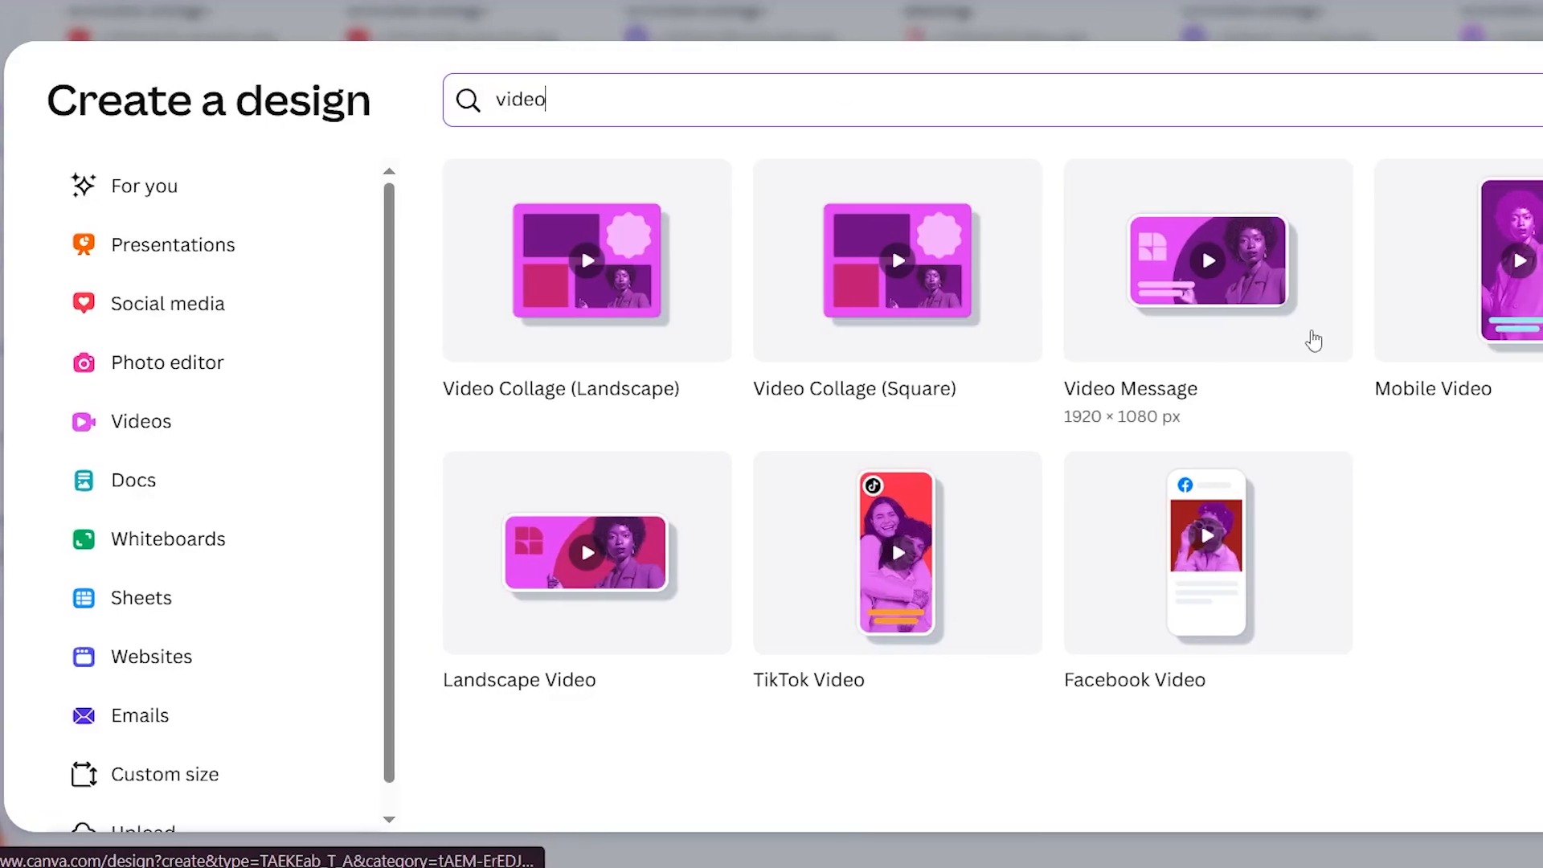
{"action": "left_click", "coordinate": [812, 273]}
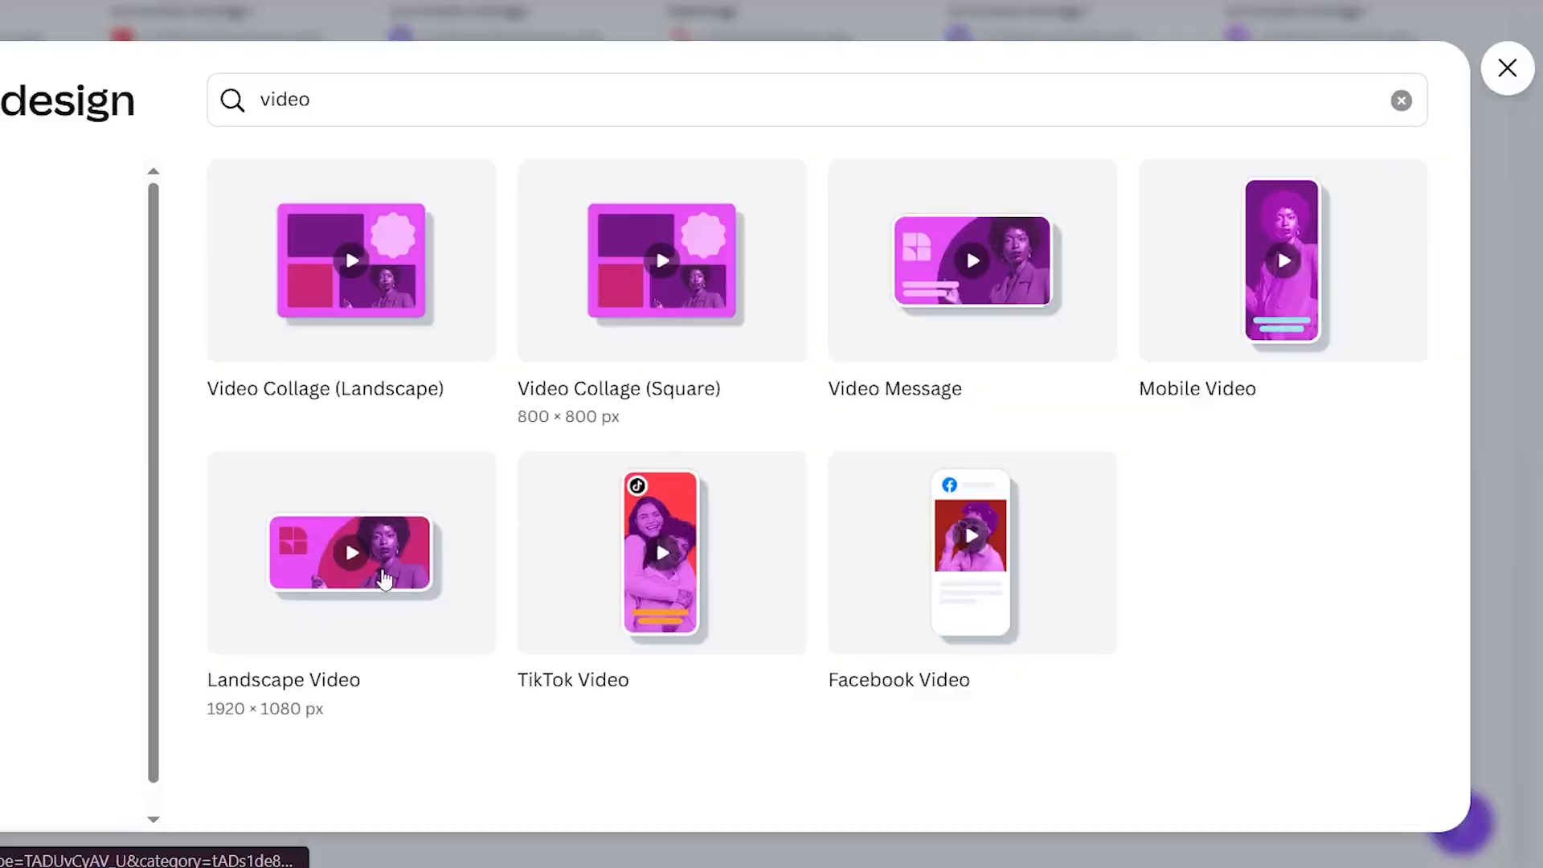
{"action": "left_click", "coordinate": [385, 577]}
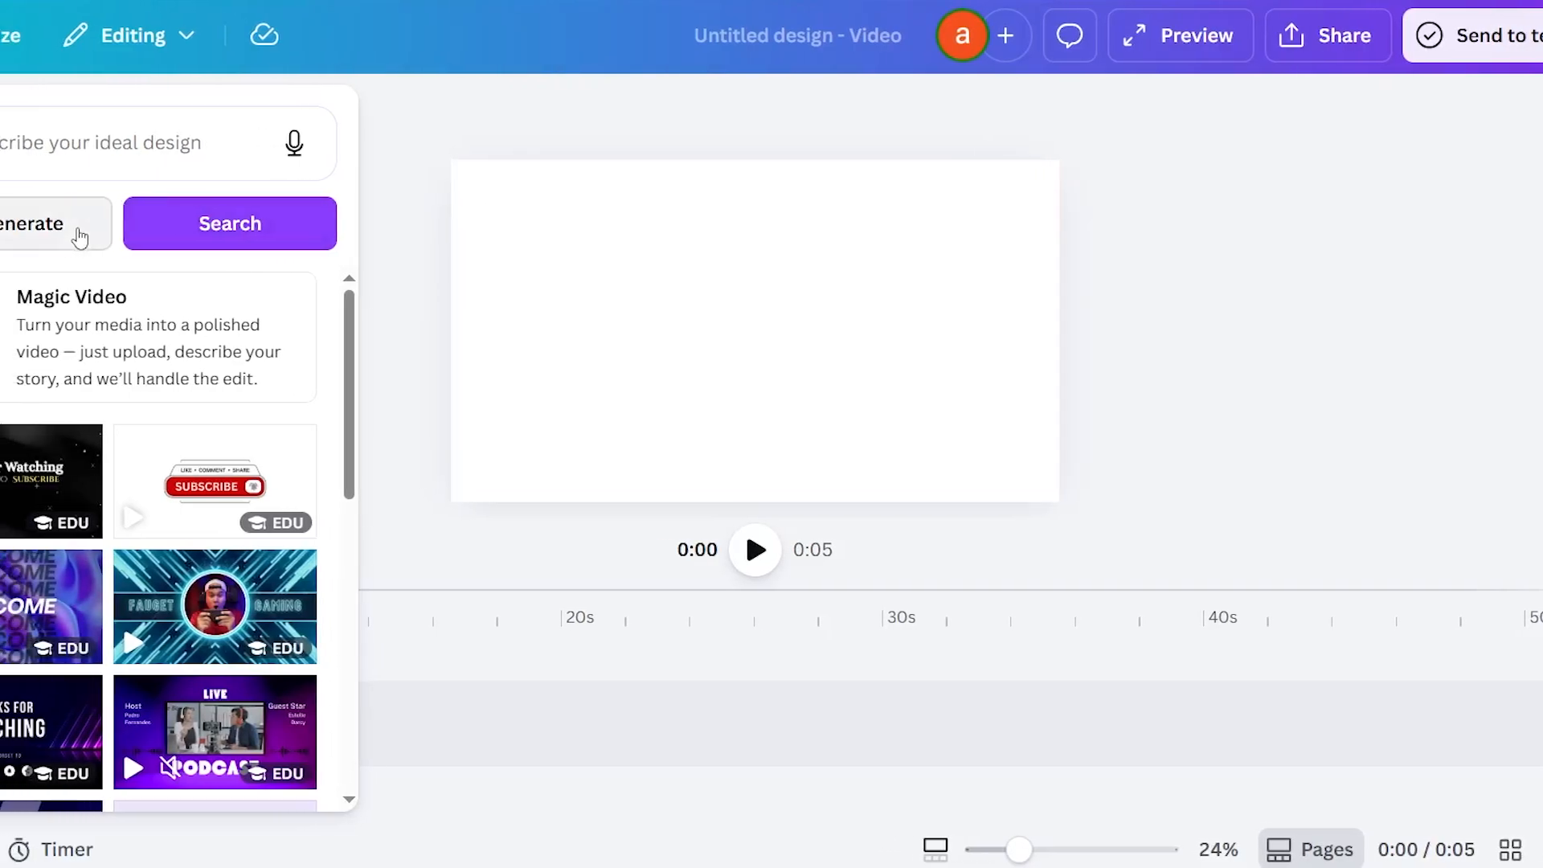
Try to generate a video from the template prompt "generate a short script for motivational video".
{"action": "left_click", "coordinate": [78, 237]}
{"action": "left_click", "coordinate": [145, 128]}
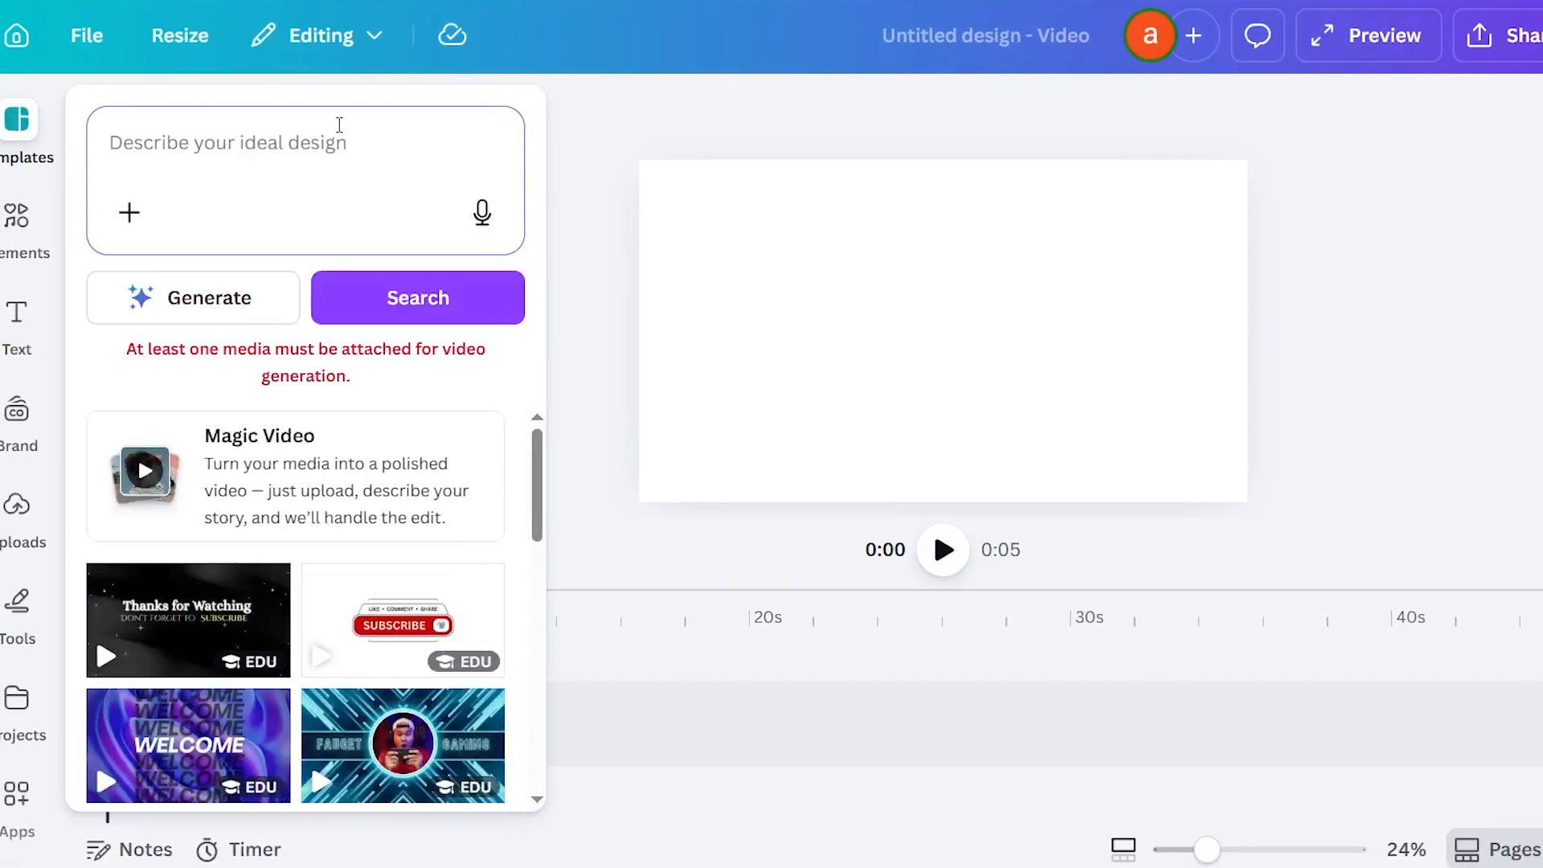
{"action": "type", "text": "generate a short script for motivational video"}
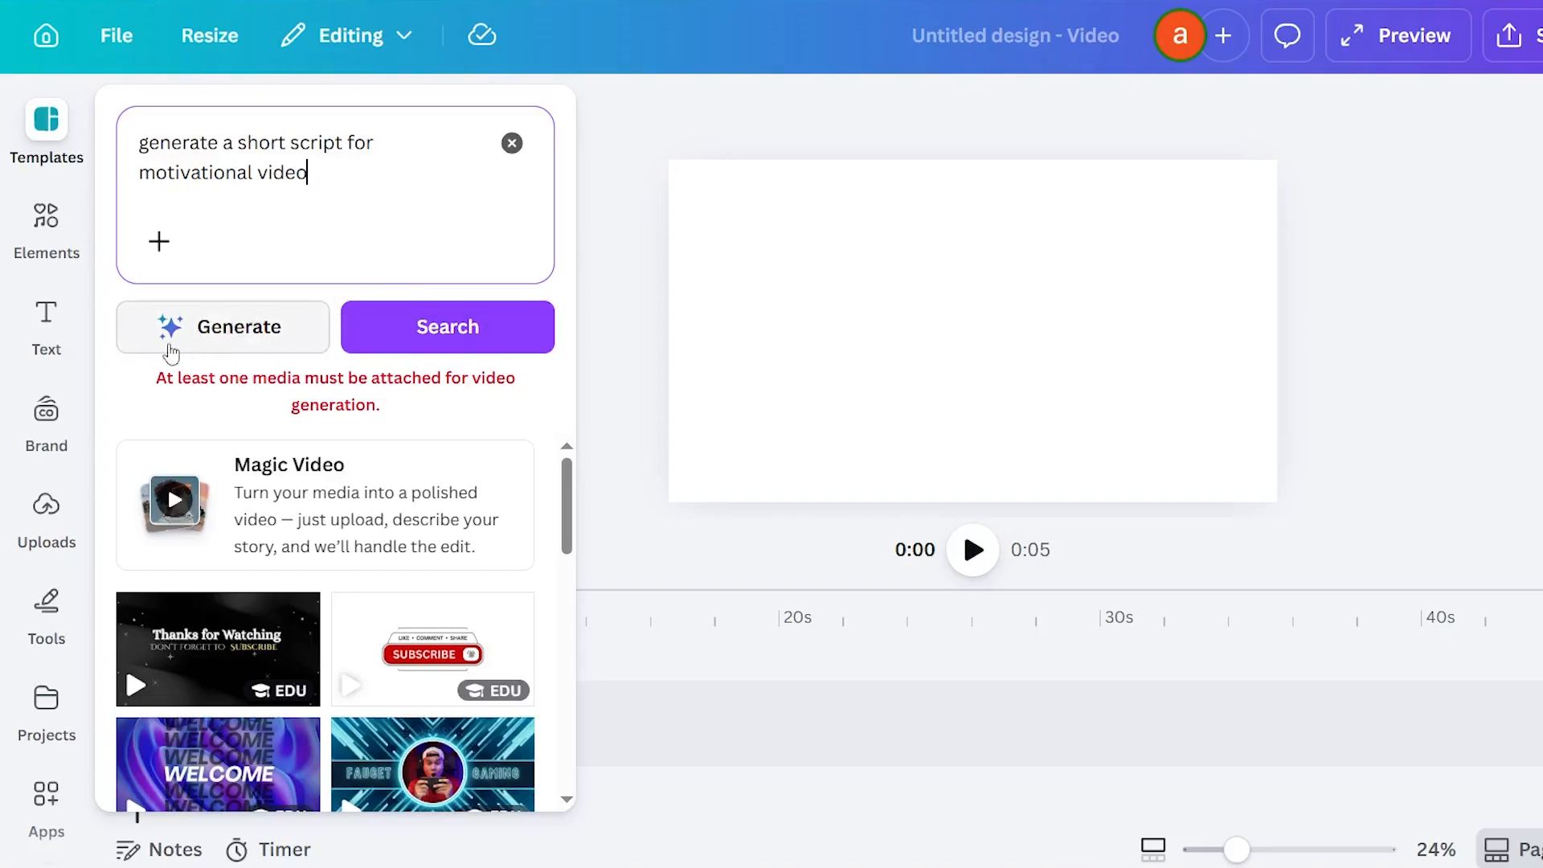
{"action": "left_click", "coordinate": [220, 327]}
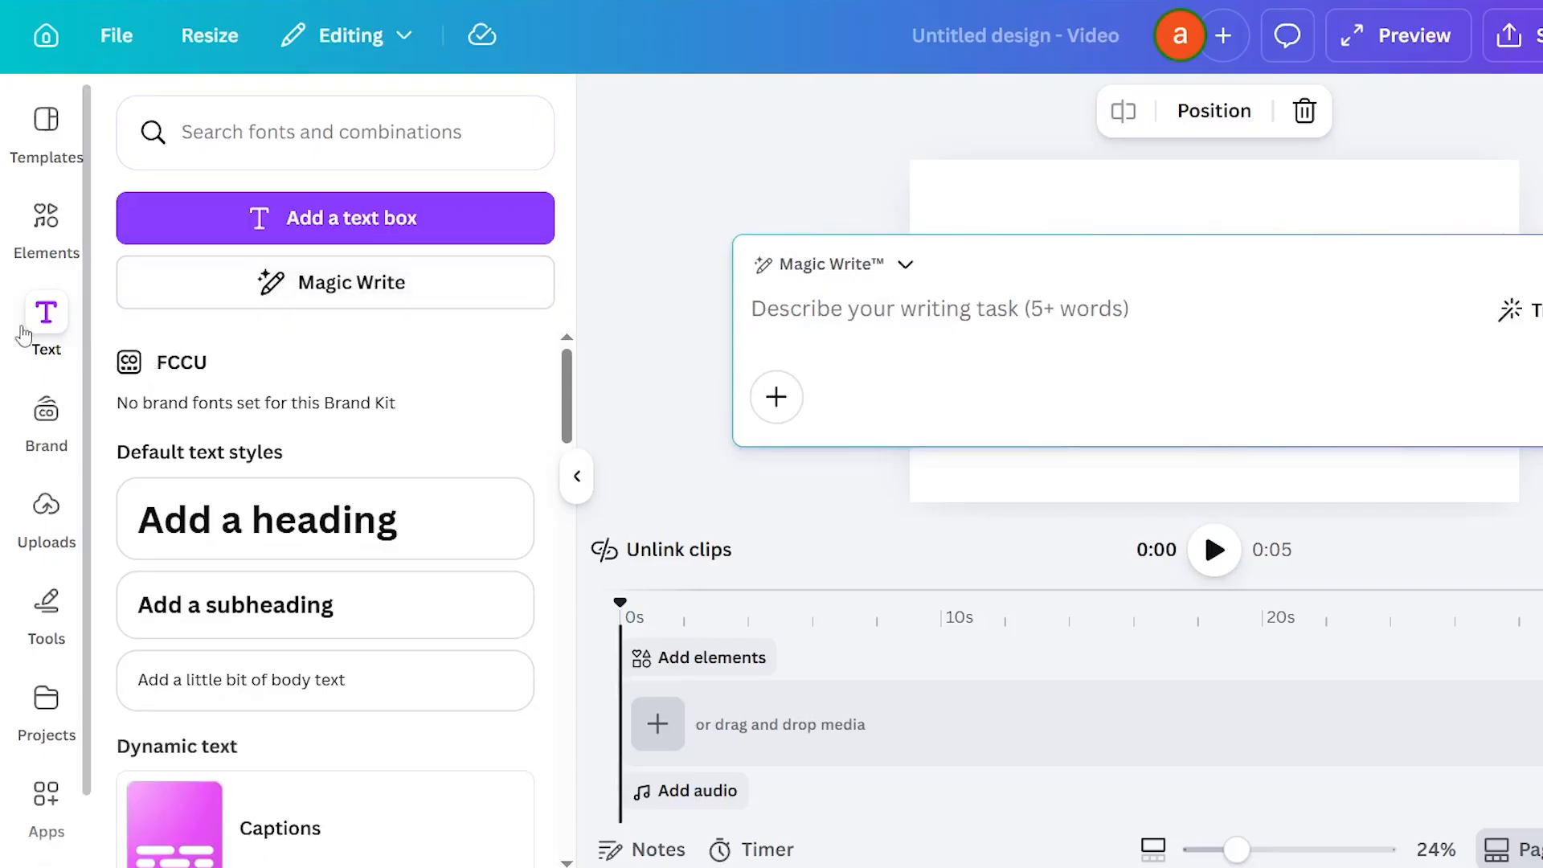
Generate a script with Magic Write from "generate a short script for motivational video" and insert it on the page.
{"action": "right_click", "coordinate": [924, 330]}
{"action": "left_click", "coordinate": [976, 575]}
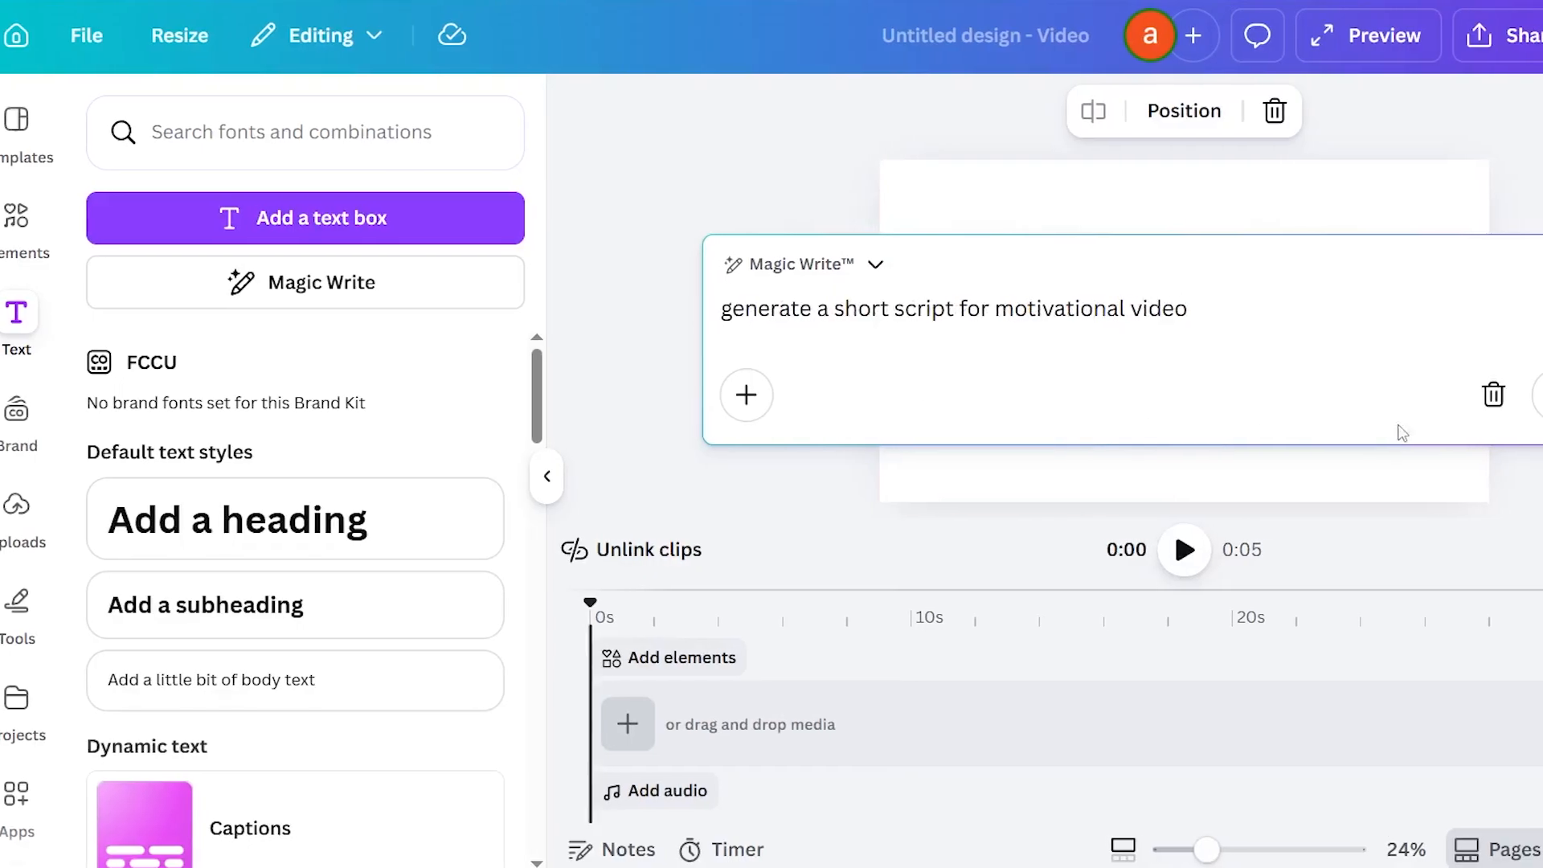
{"action": "left_click", "coordinate": [1491, 393]}
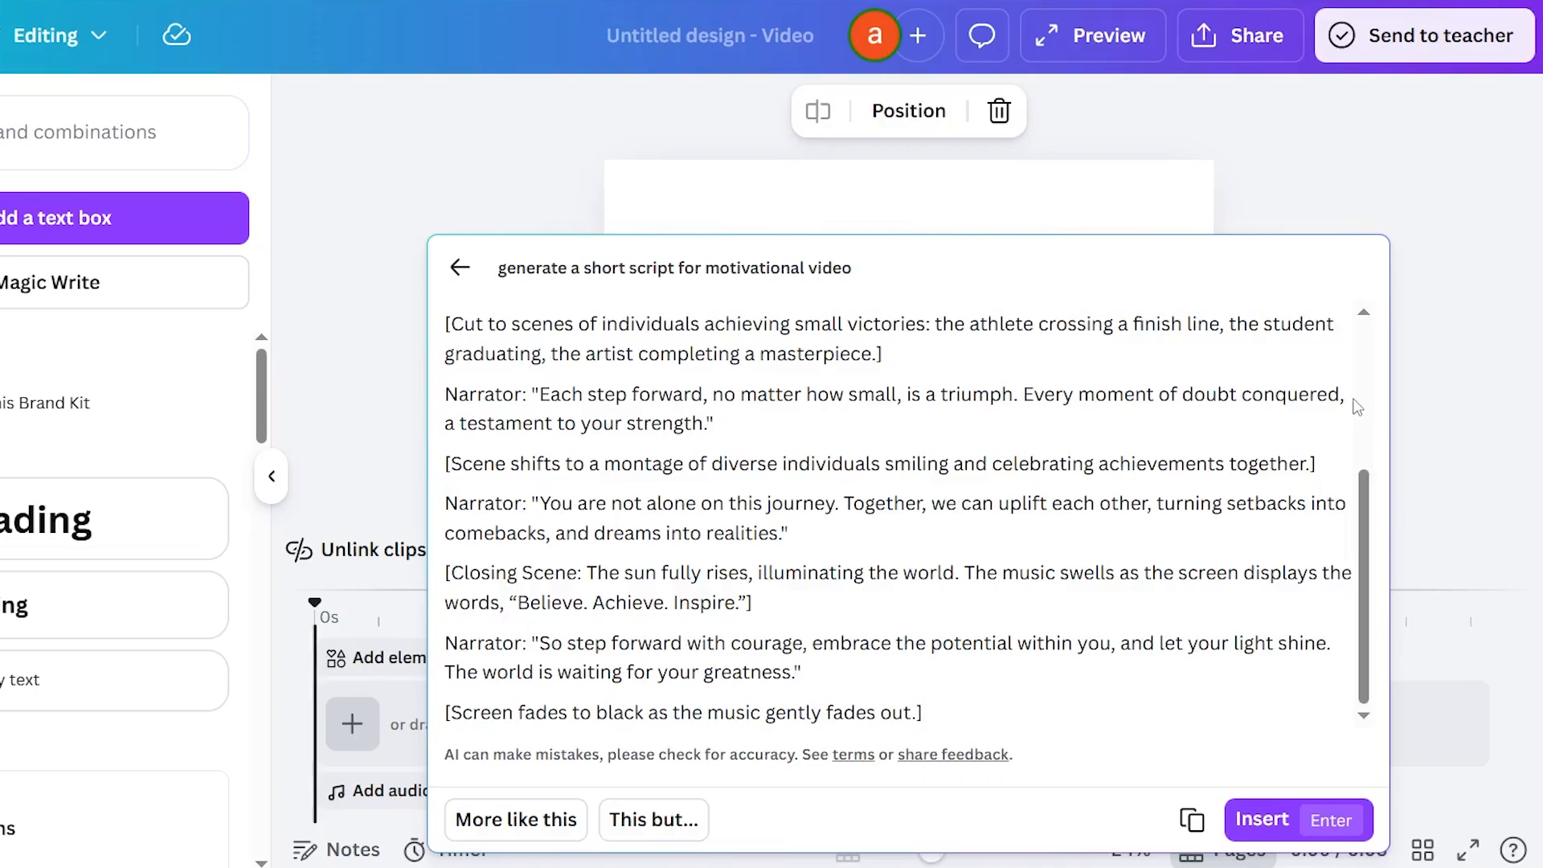
{"action": "left_click", "coordinate": [1263, 819]}
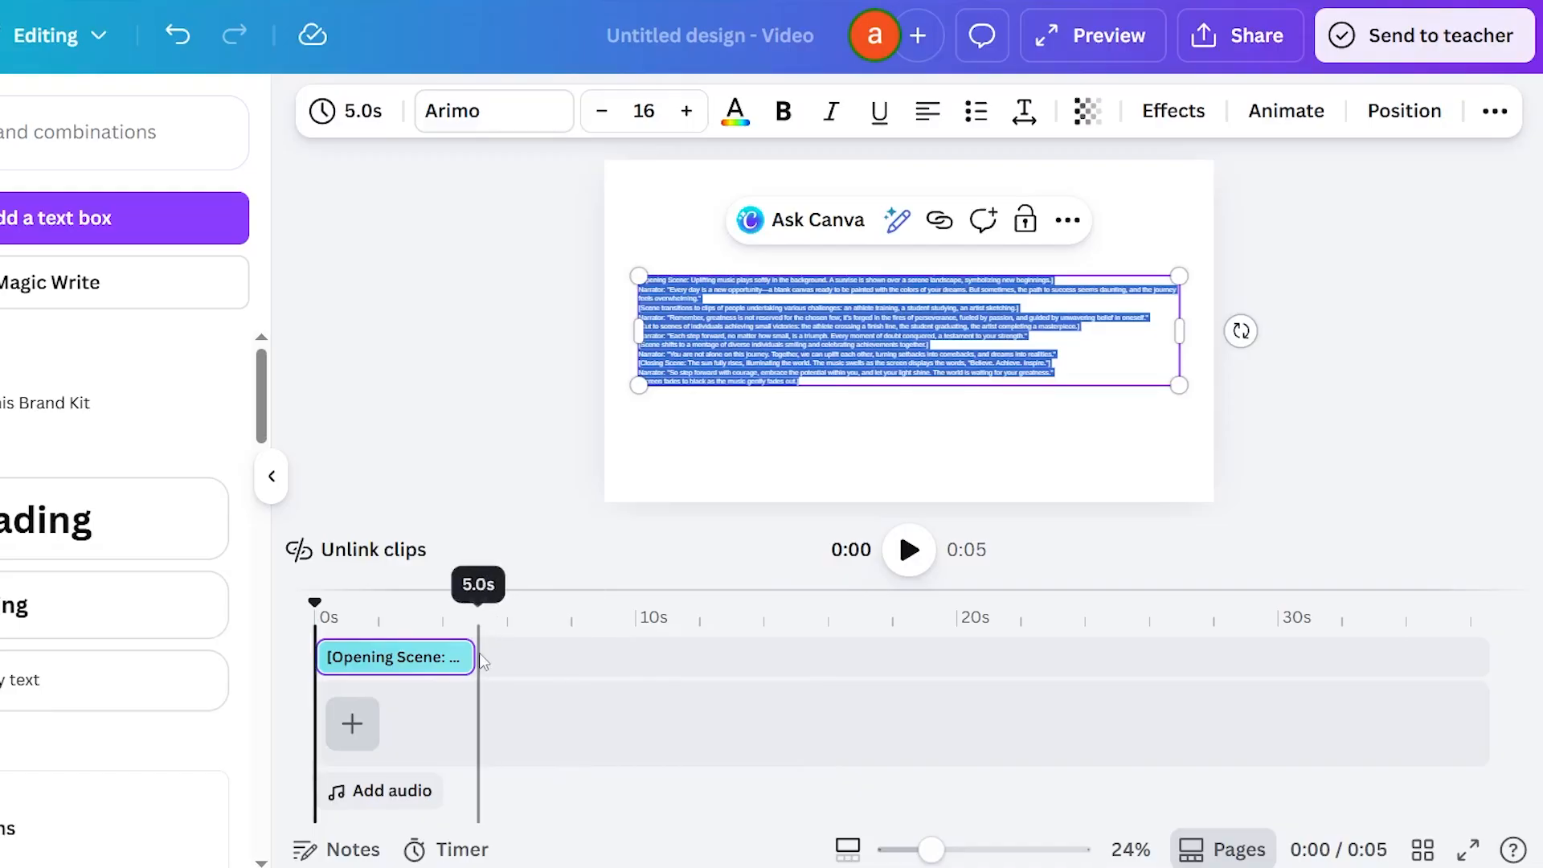
Lengthen the script clip to 15.2 s and narrow its text box, placing it near the middle of the page.
{"action": "left_click", "coordinate": [480, 708]}
{"action": "left_click_drag", "start_coordinate": [460, 656], "coordinate": [1525, 678]}
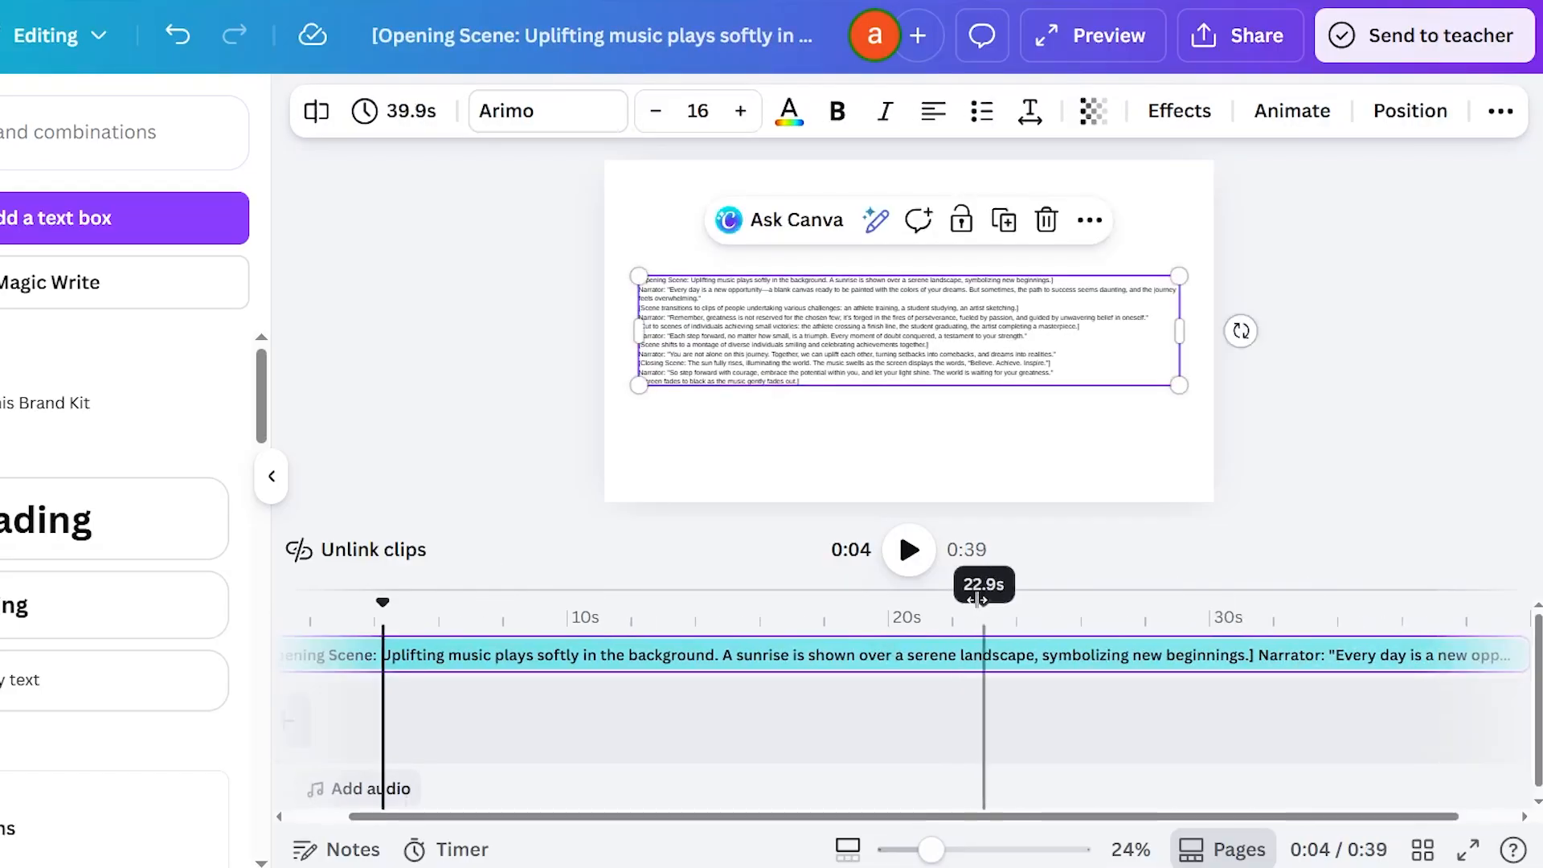
{"action": "left_click", "coordinate": [909, 550]}
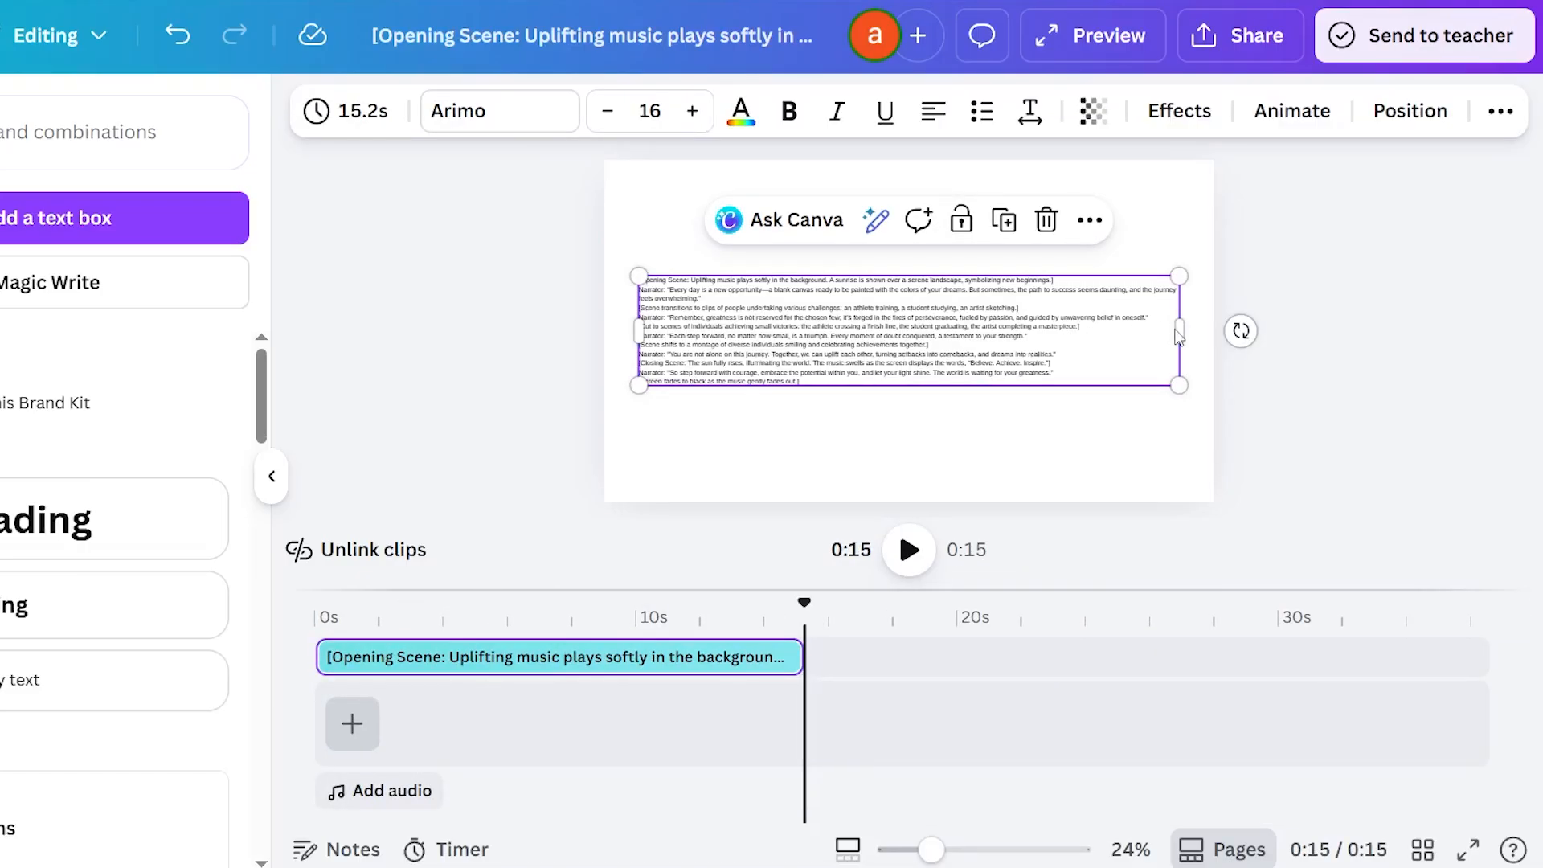
{"action": "left_click_drag", "start_coordinate": [1178, 330], "coordinate": [961, 368]}
{"action": "left_click_drag", "start_coordinate": [777, 276], "coordinate": [874, 229]}
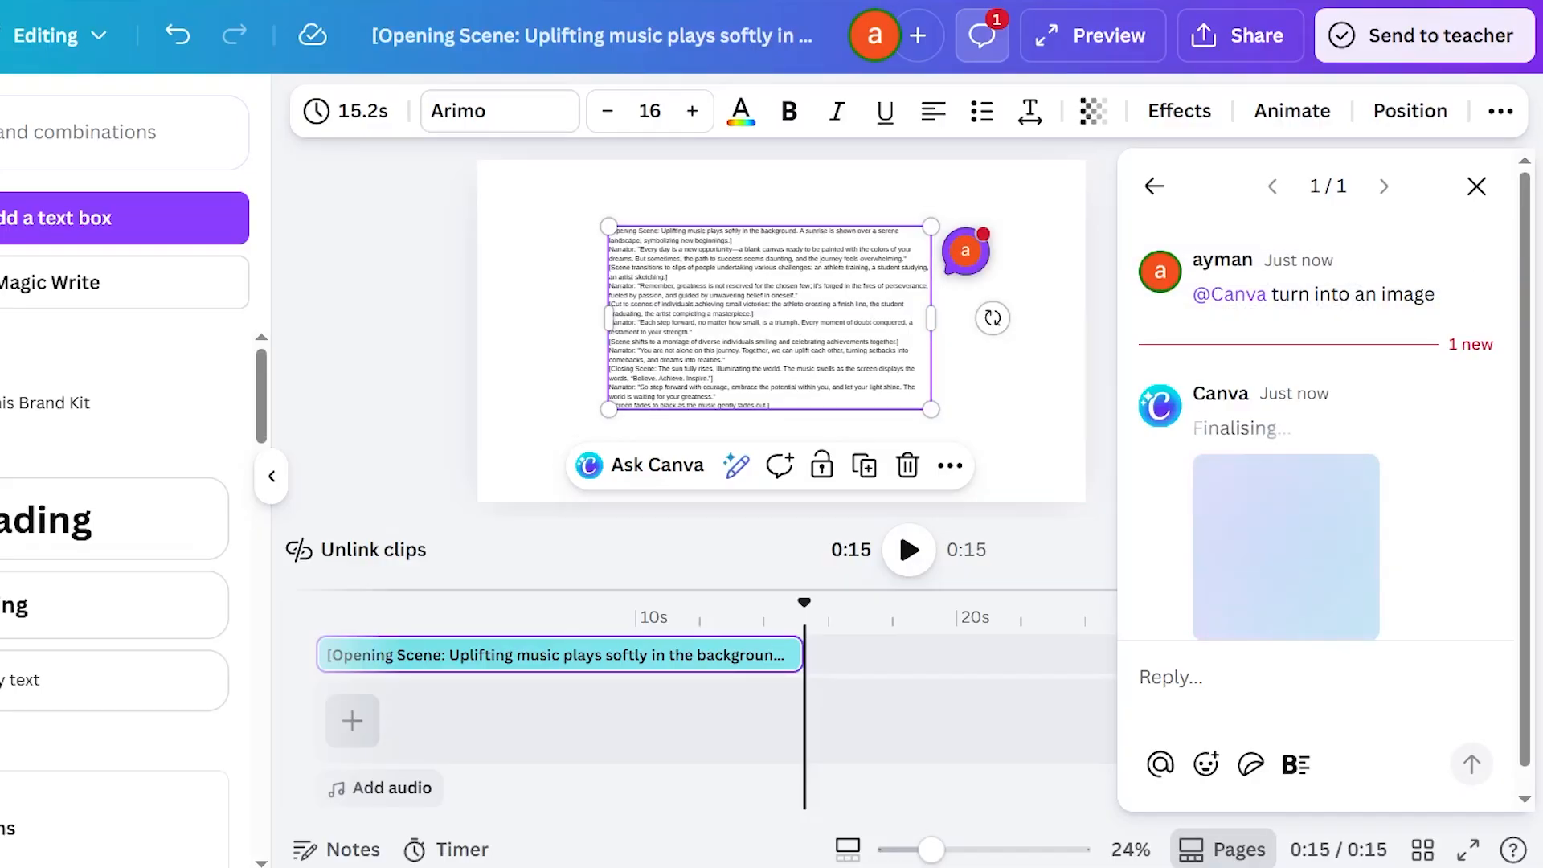
Browse the element categories and open the Photos collection.
{"action": "left_click", "coordinate": [2, 218]}
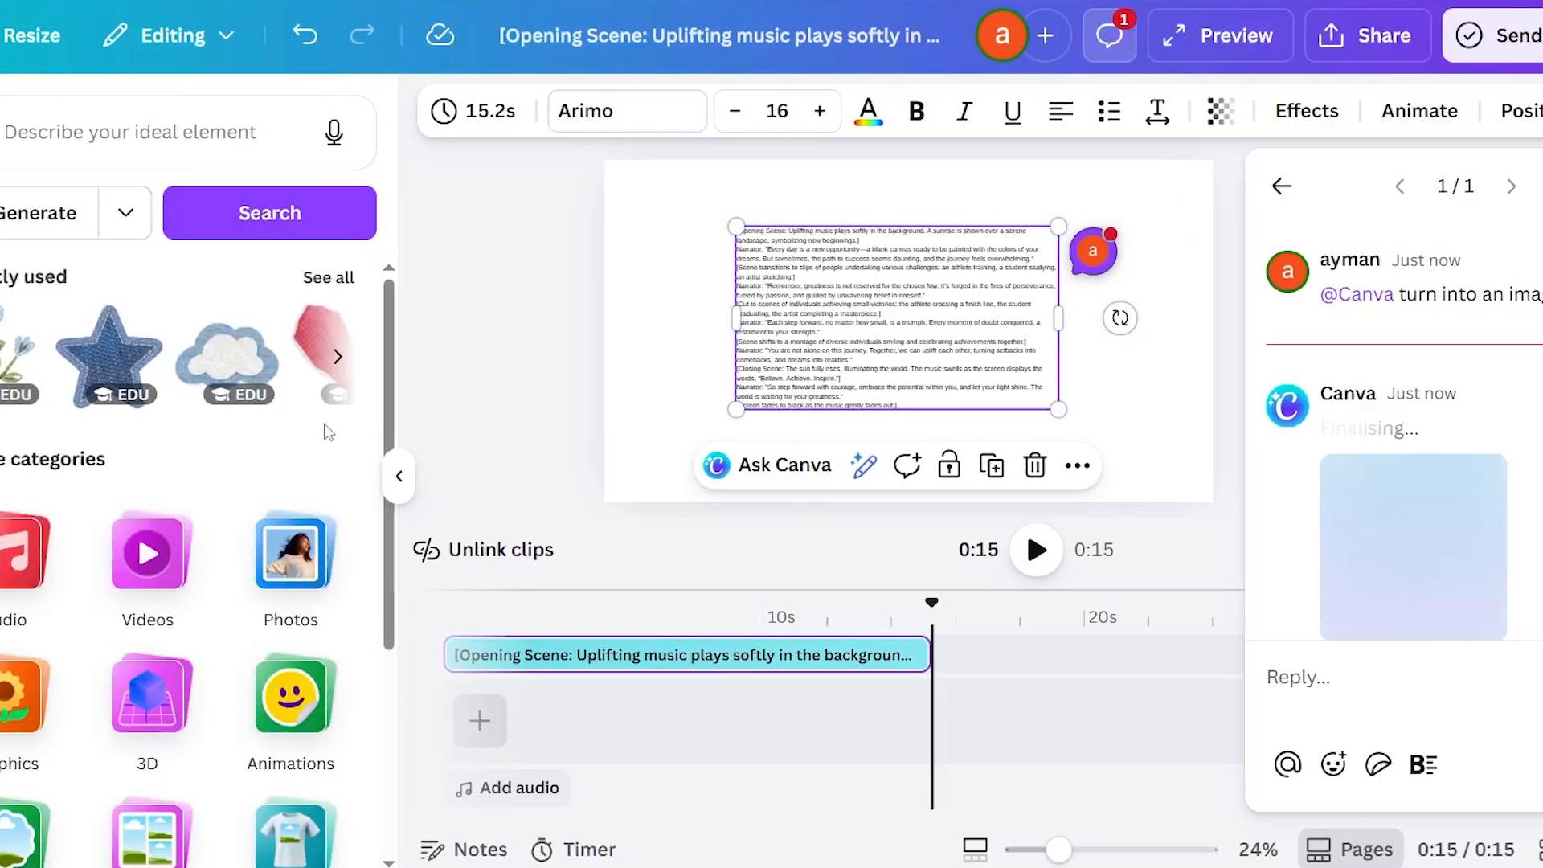
{"action": "scroll", "coordinate": [292, 430], "scroll_direction": "down", "scroll_amount": 1}
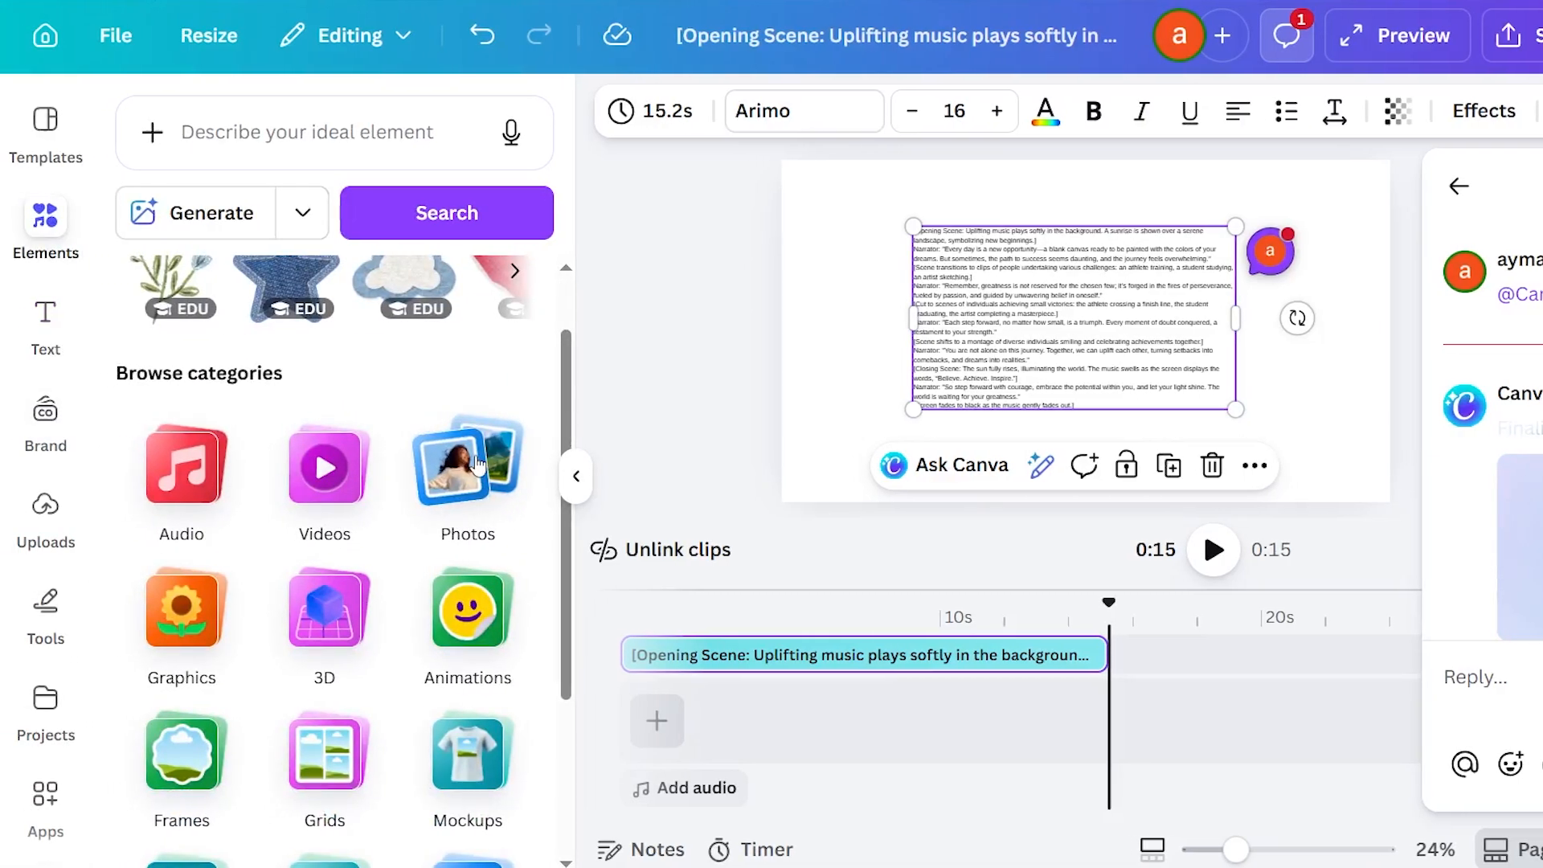
{"action": "left_click", "coordinate": [476, 464]}
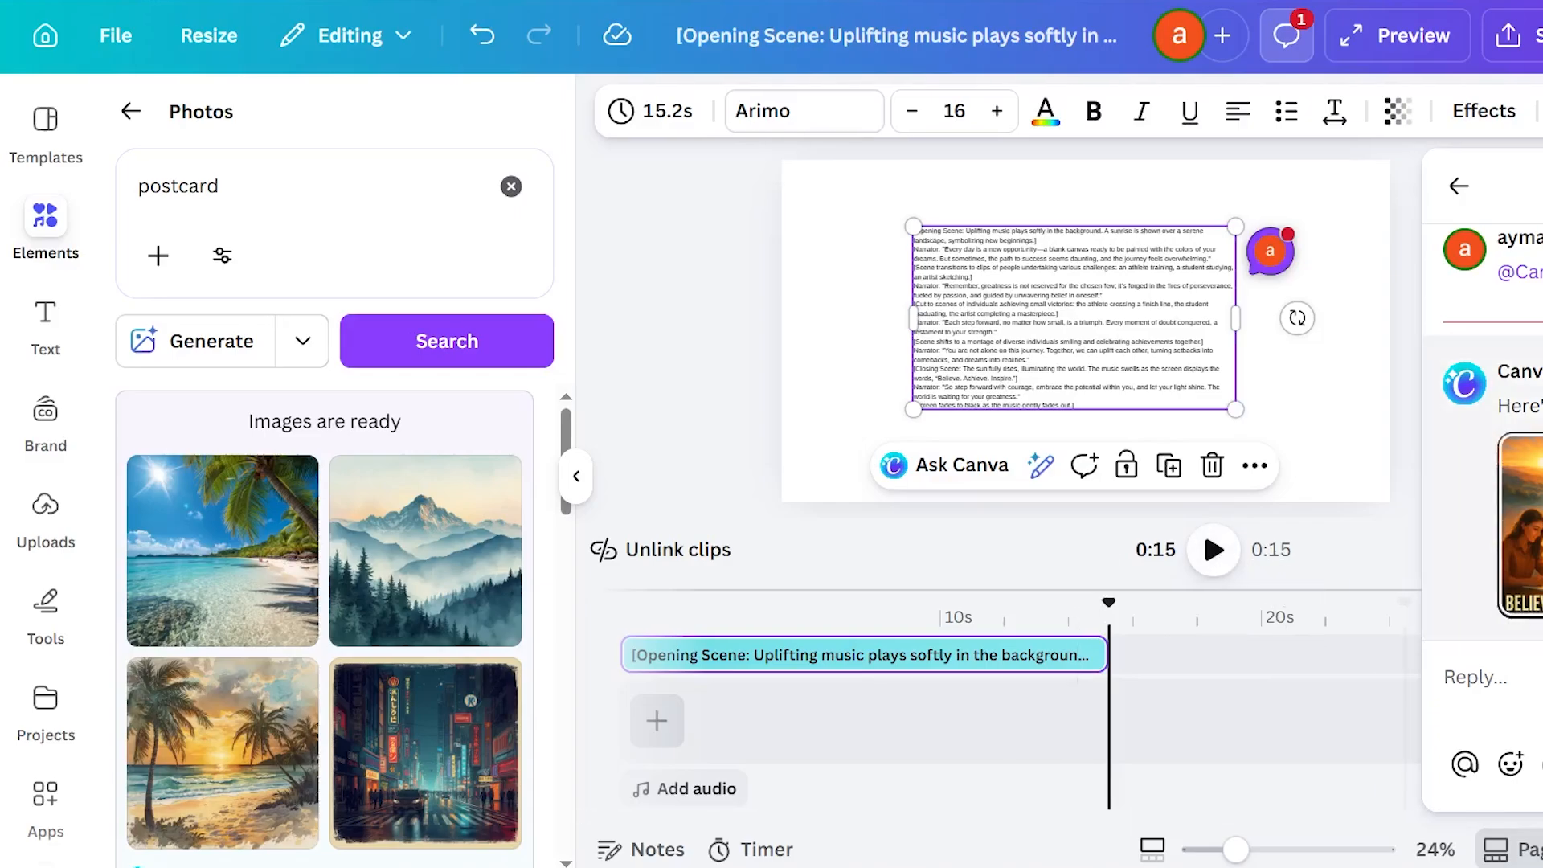
Place the AI-generated "Believe. Achieve. Inspire." image from the comment reply beside the script and lengthen its clip to 7.7 s.
{"action": "left_click", "coordinate": [1524, 588]}
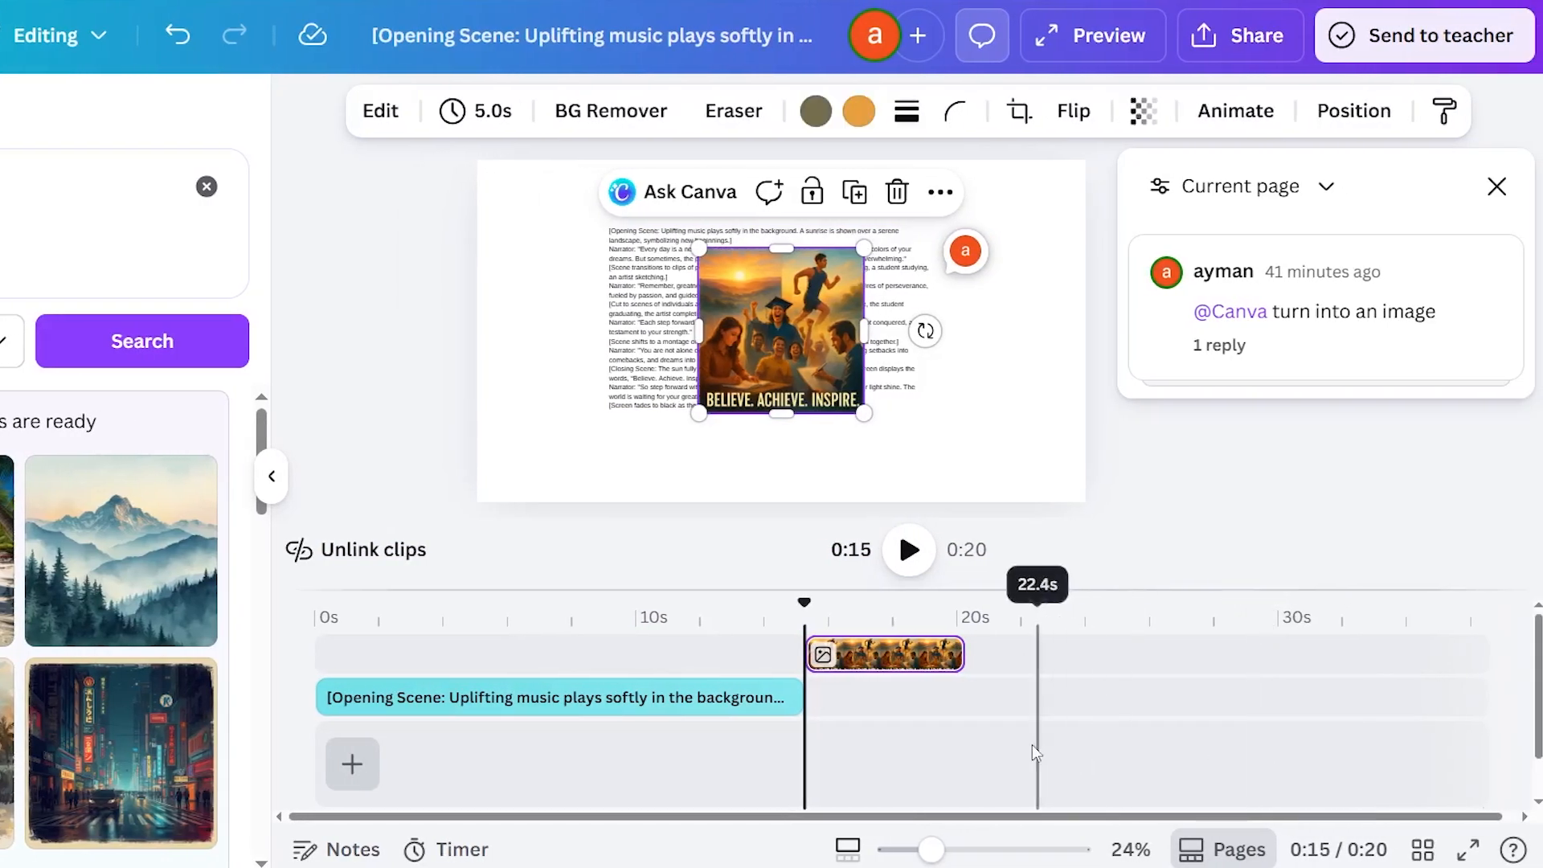
{"action": "left_click_drag", "start_coordinate": [808, 667], "coordinate": [720, 673]}
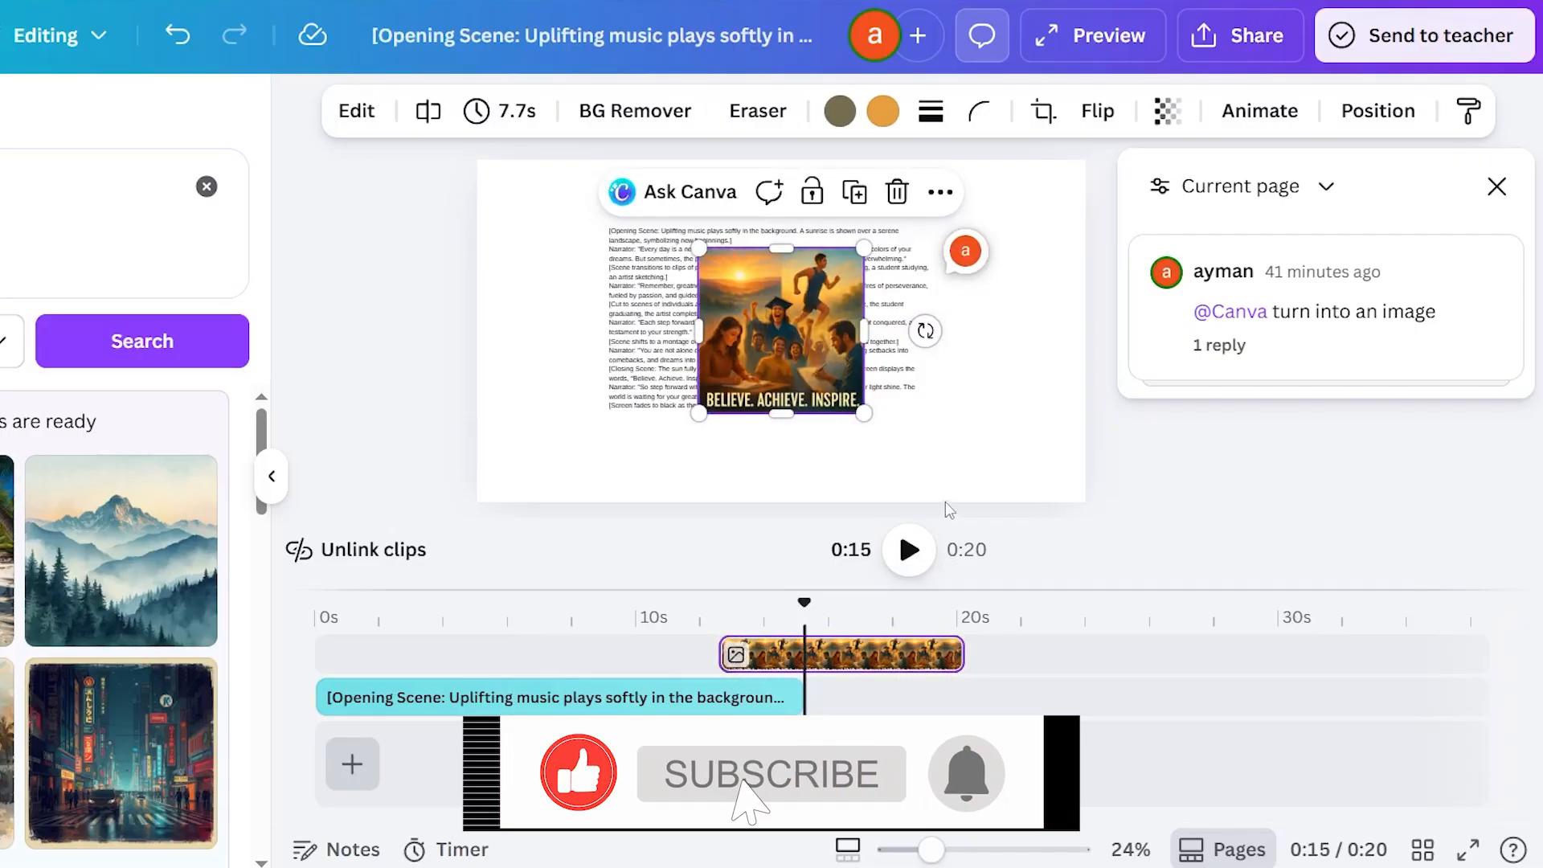
{"action": "left_click_drag", "start_coordinate": [740, 302], "coordinate": [874, 346]}
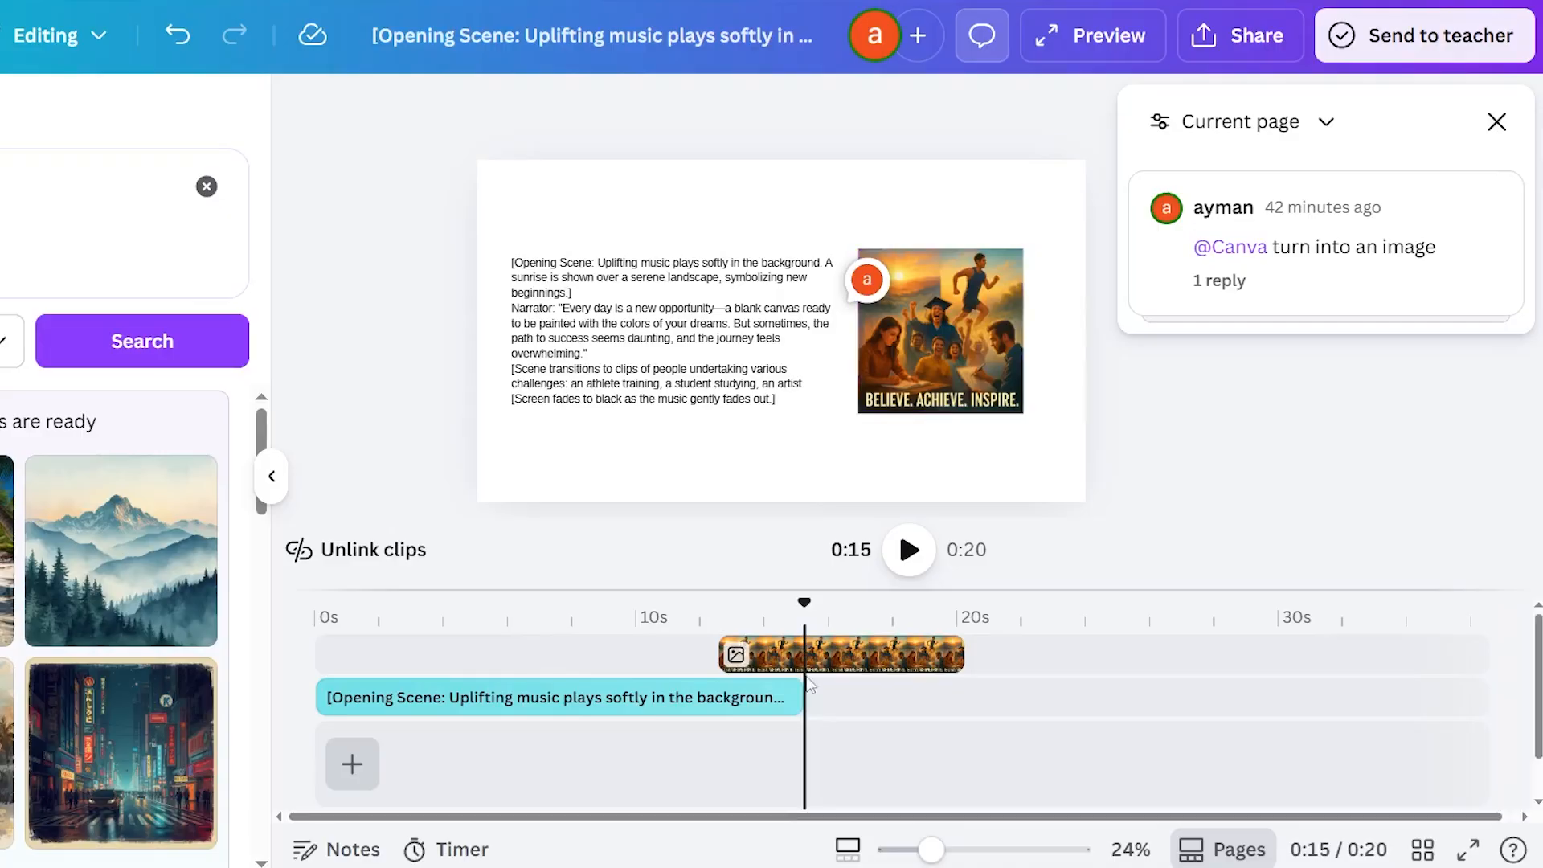
Try the Old TV, Whip Slide and Shake Zoom animations on the image and apply Old TV on both enter and exit.
{"action": "left_click", "coordinate": [756, 657]}
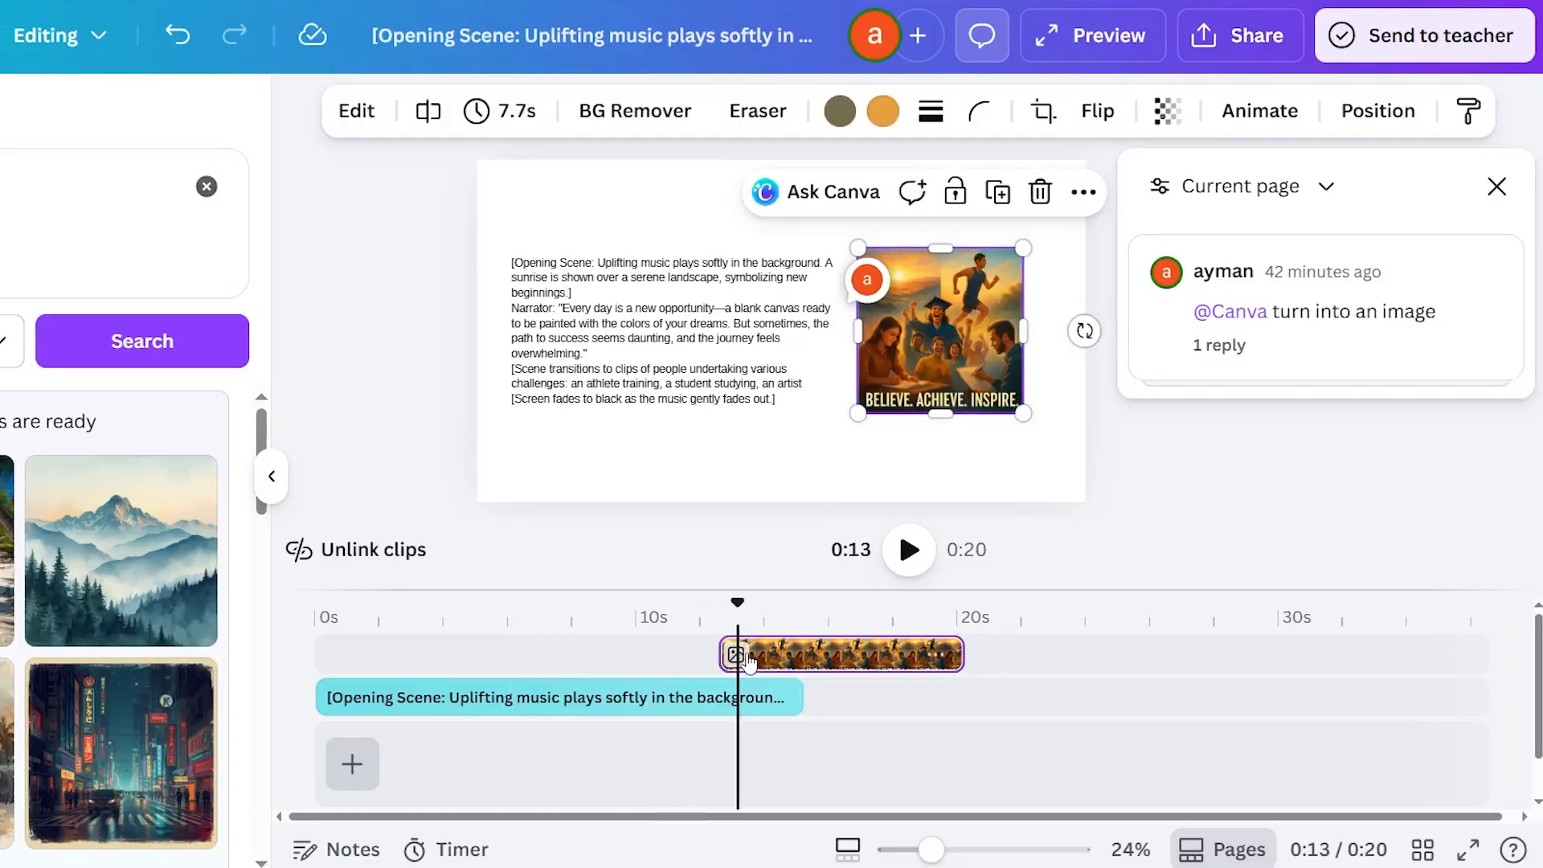
{"action": "left_click", "coordinate": [1286, 112]}
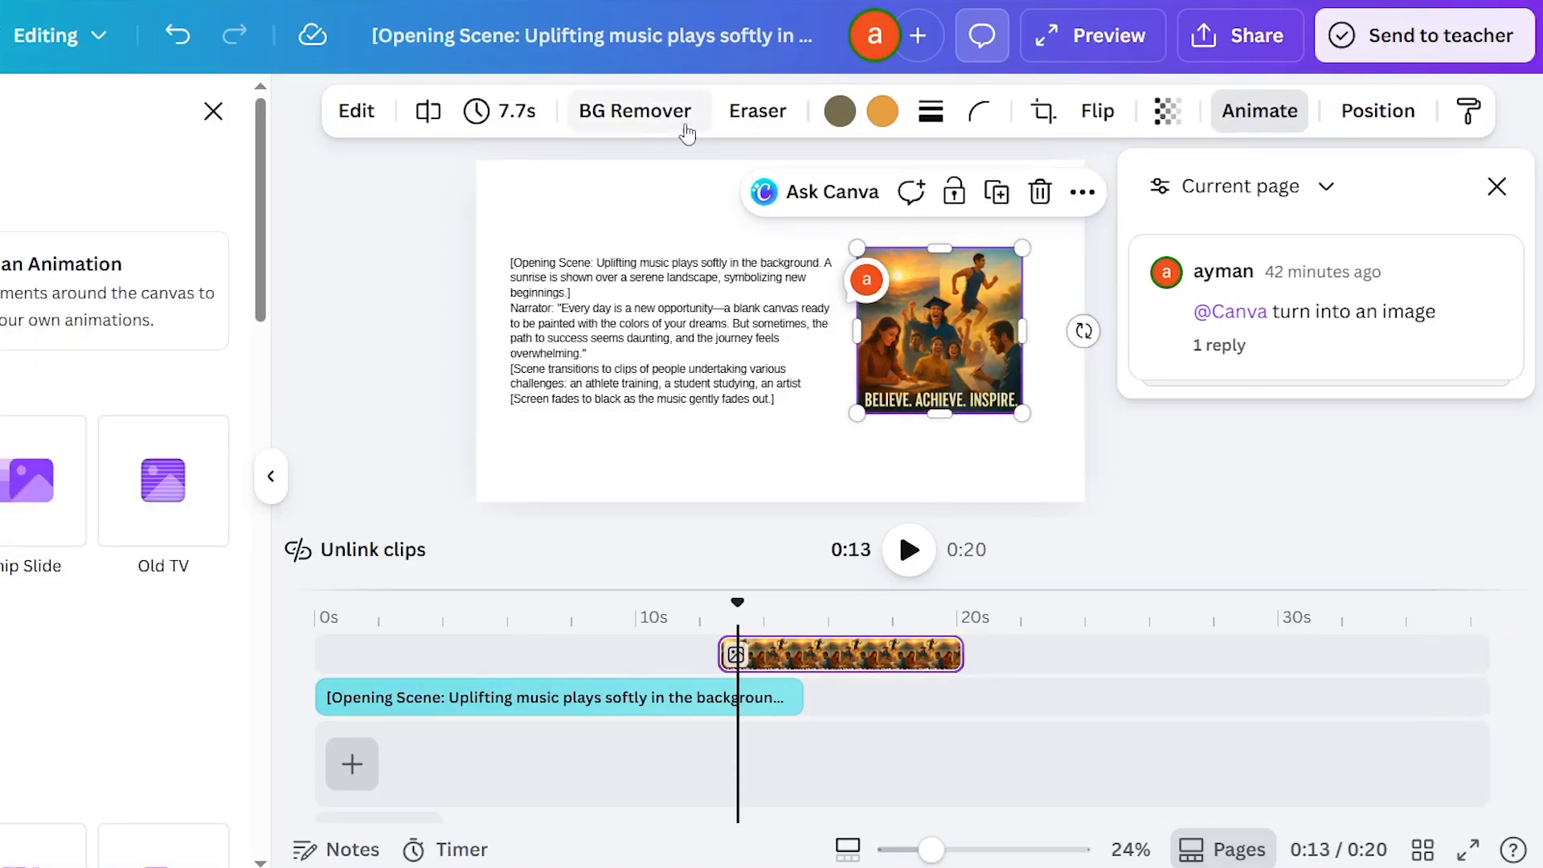
{"action": "left_click", "coordinate": [183, 467]}
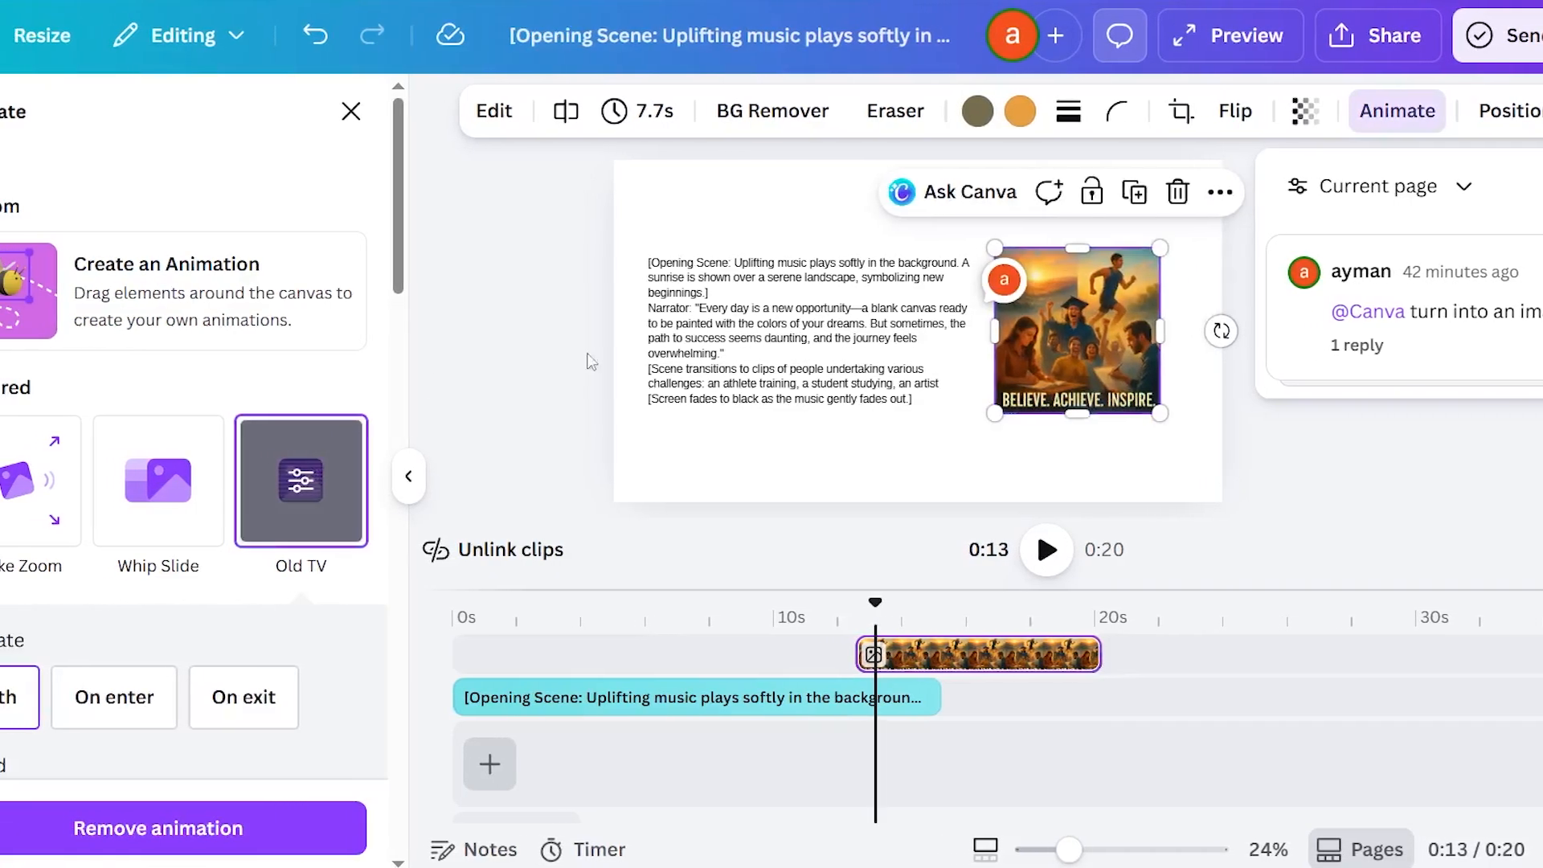
{"action": "left_click", "coordinate": [163, 504]}
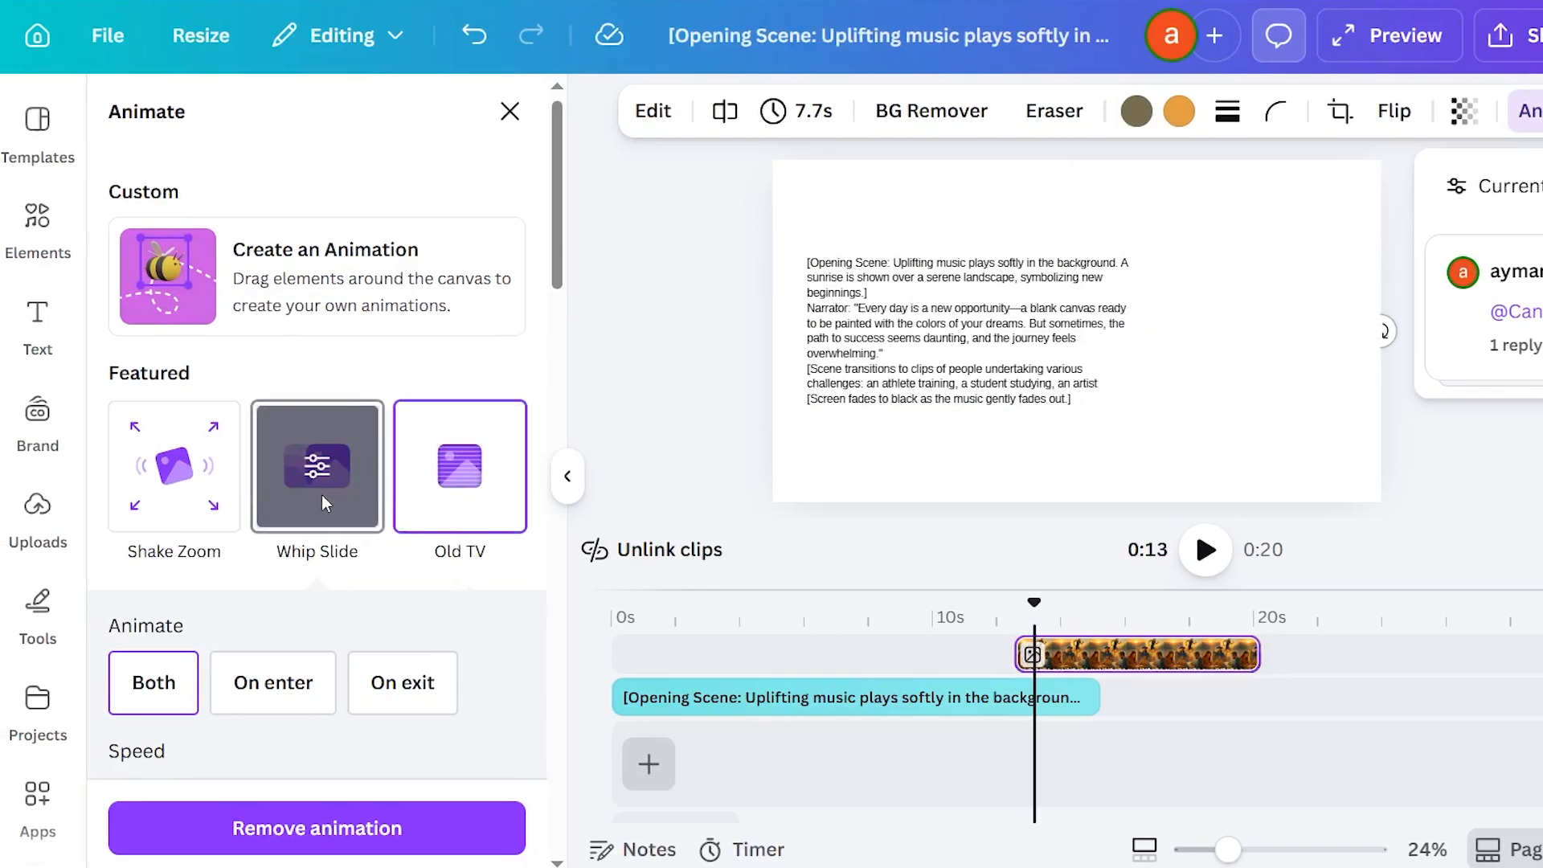
{"action": "left_click", "coordinate": [326, 504]}
{"action": "scroll", "coordinate": [326, 504], "scroll_direction": "down", "scroll_amount": 2}
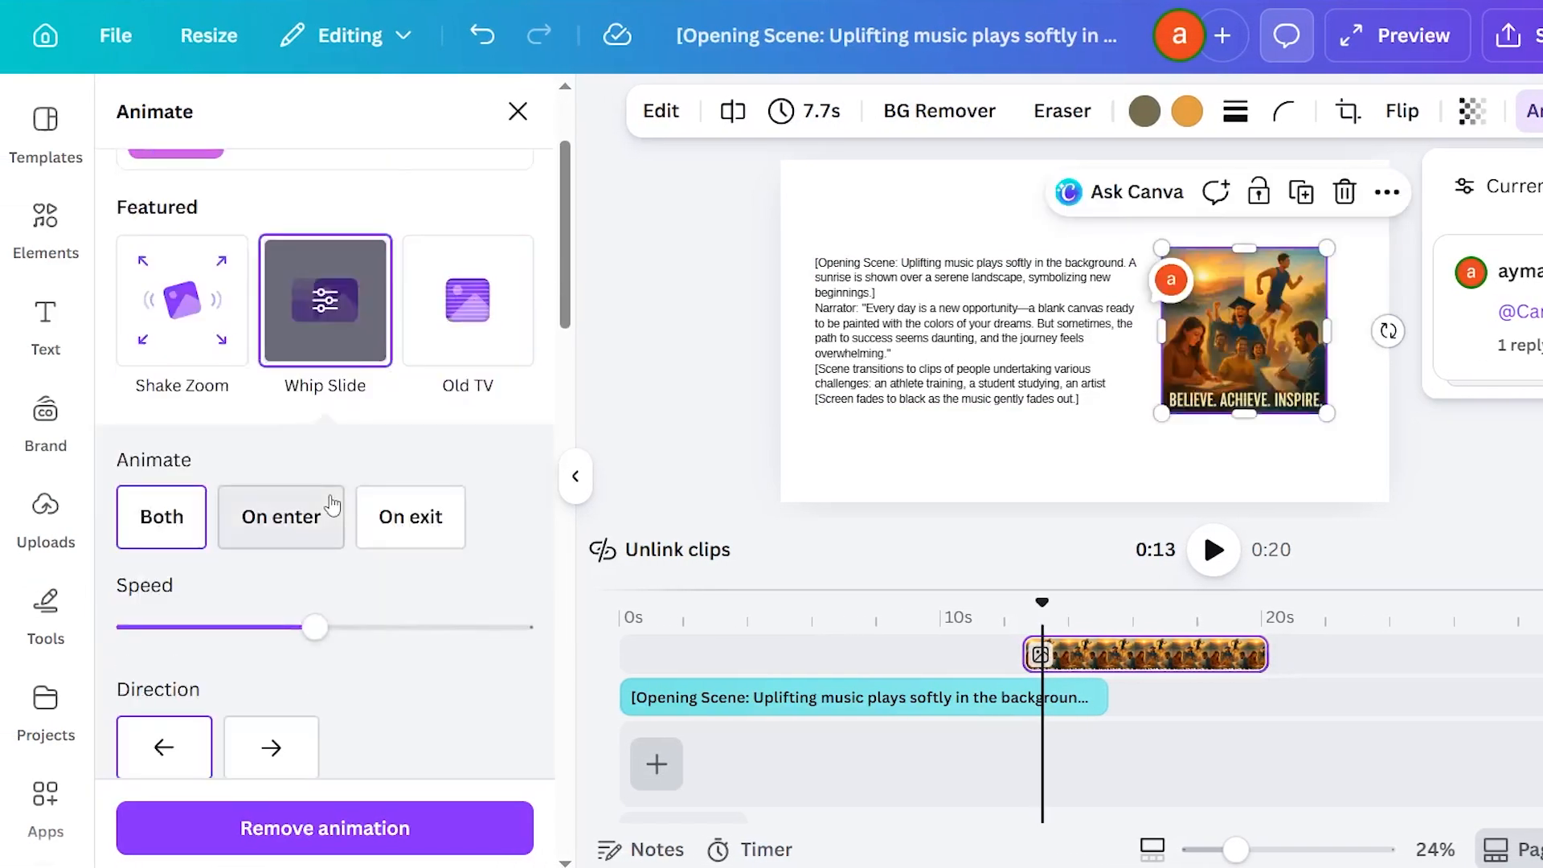
{"action": "left_click", "coordinate": [187, 361]}
{"action": "left_click", "coordinate": [430, 320]}
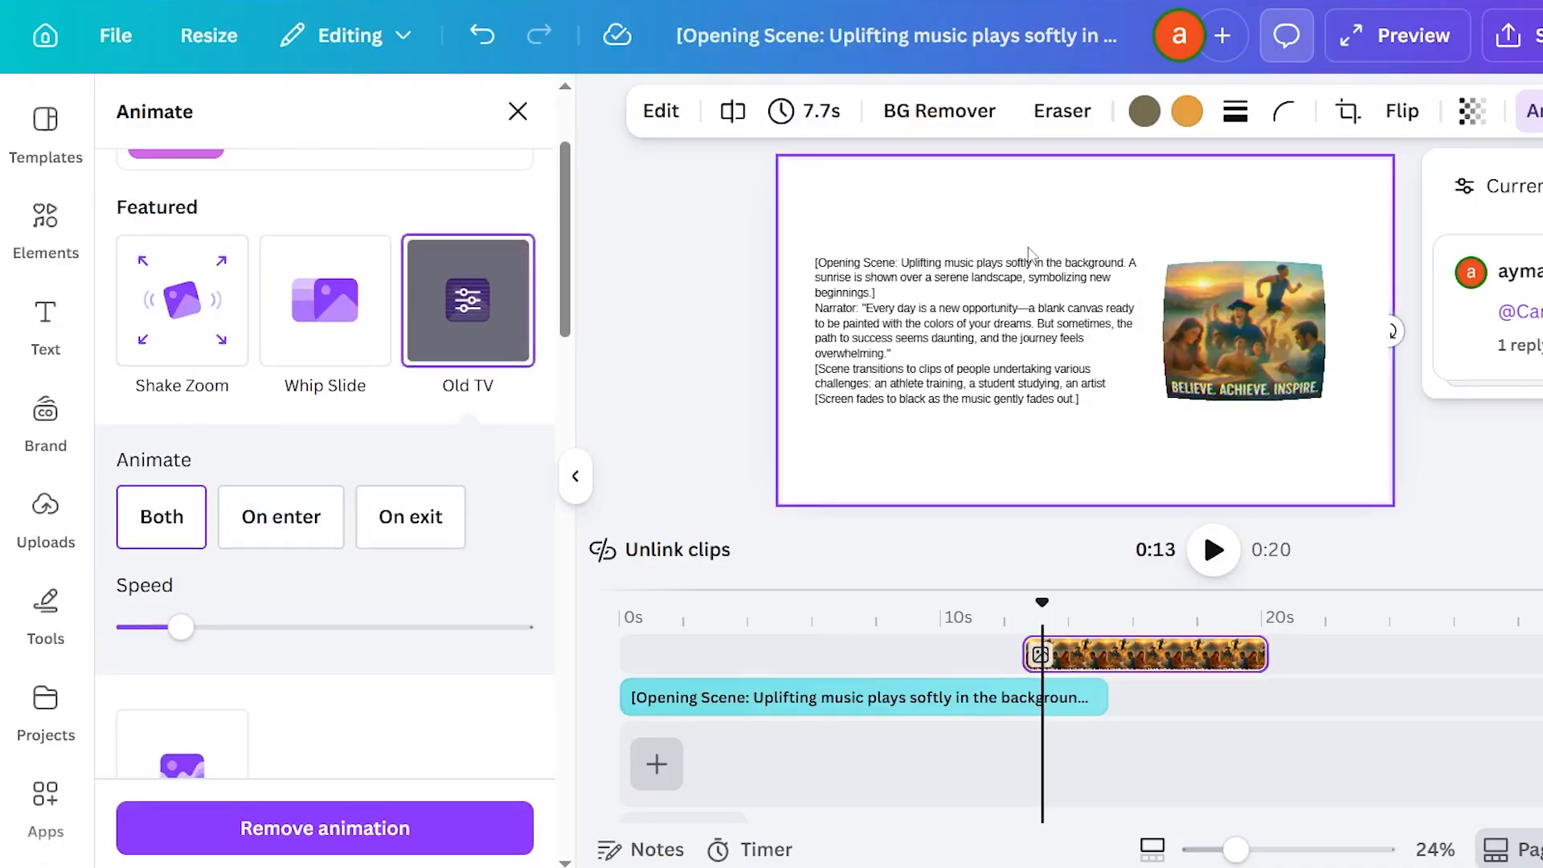
Apply the Shift animation to the script text box and play the video.
{"action": "left_click", "coordinate": [976, 376]}
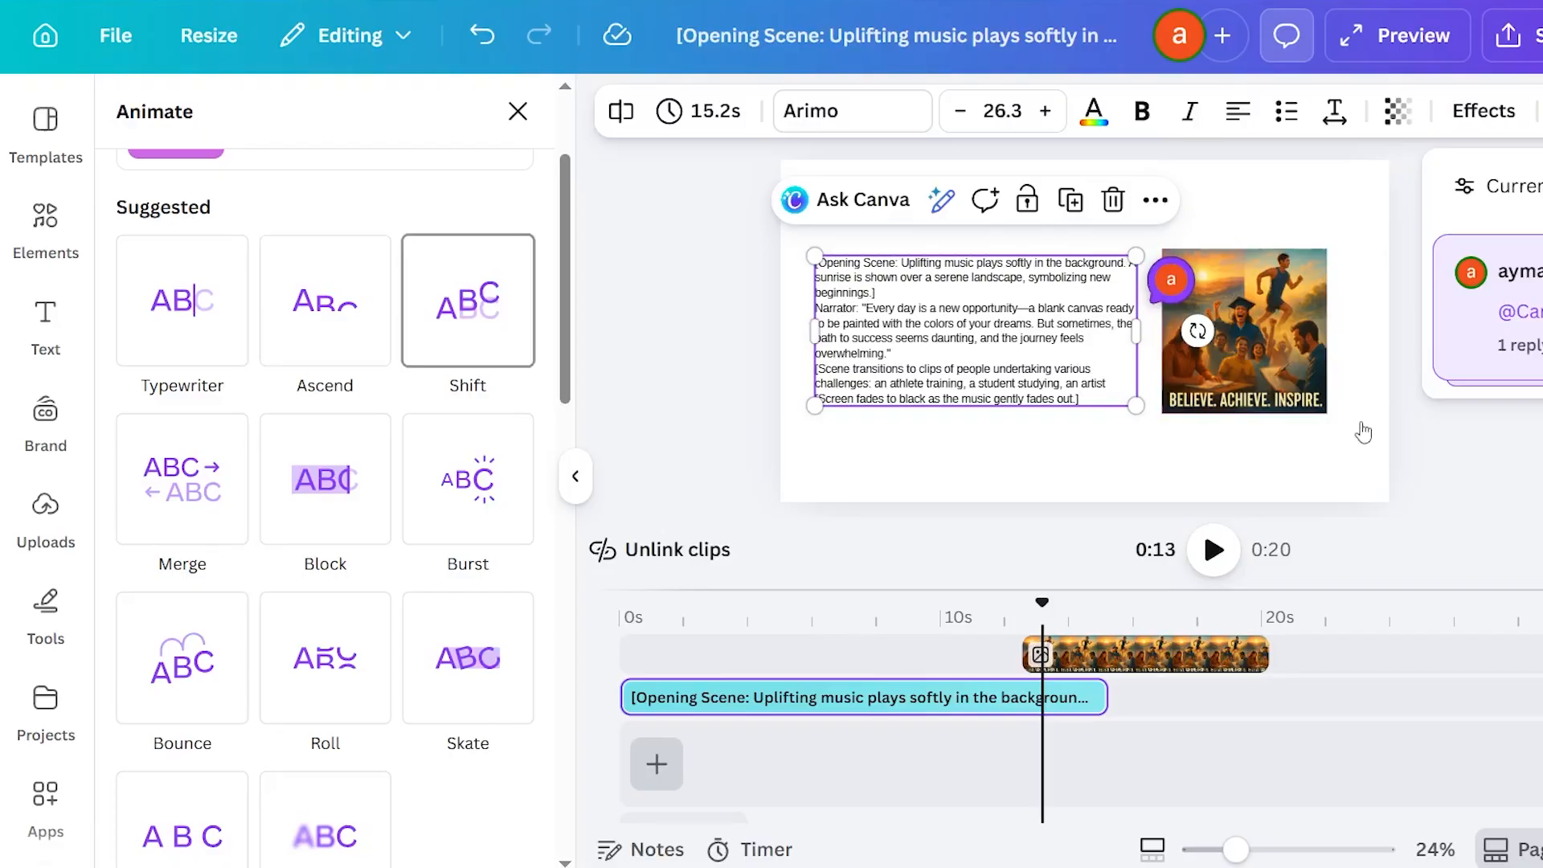
{"action": "left_click", "coordinate": [405, 277]}
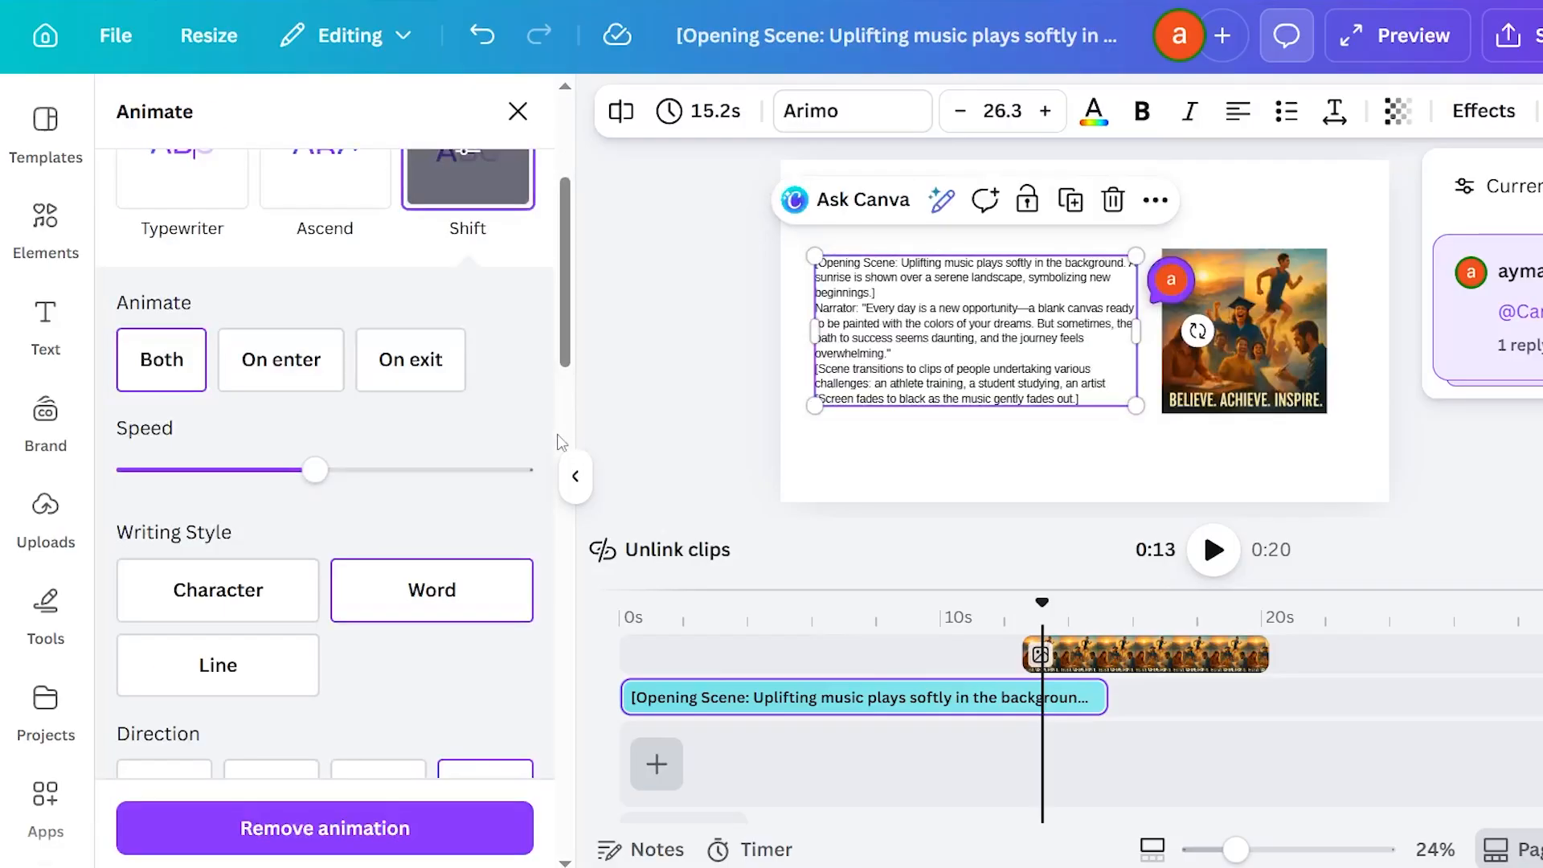
{"action": "left_click", "coordinate": [1212, 550]}
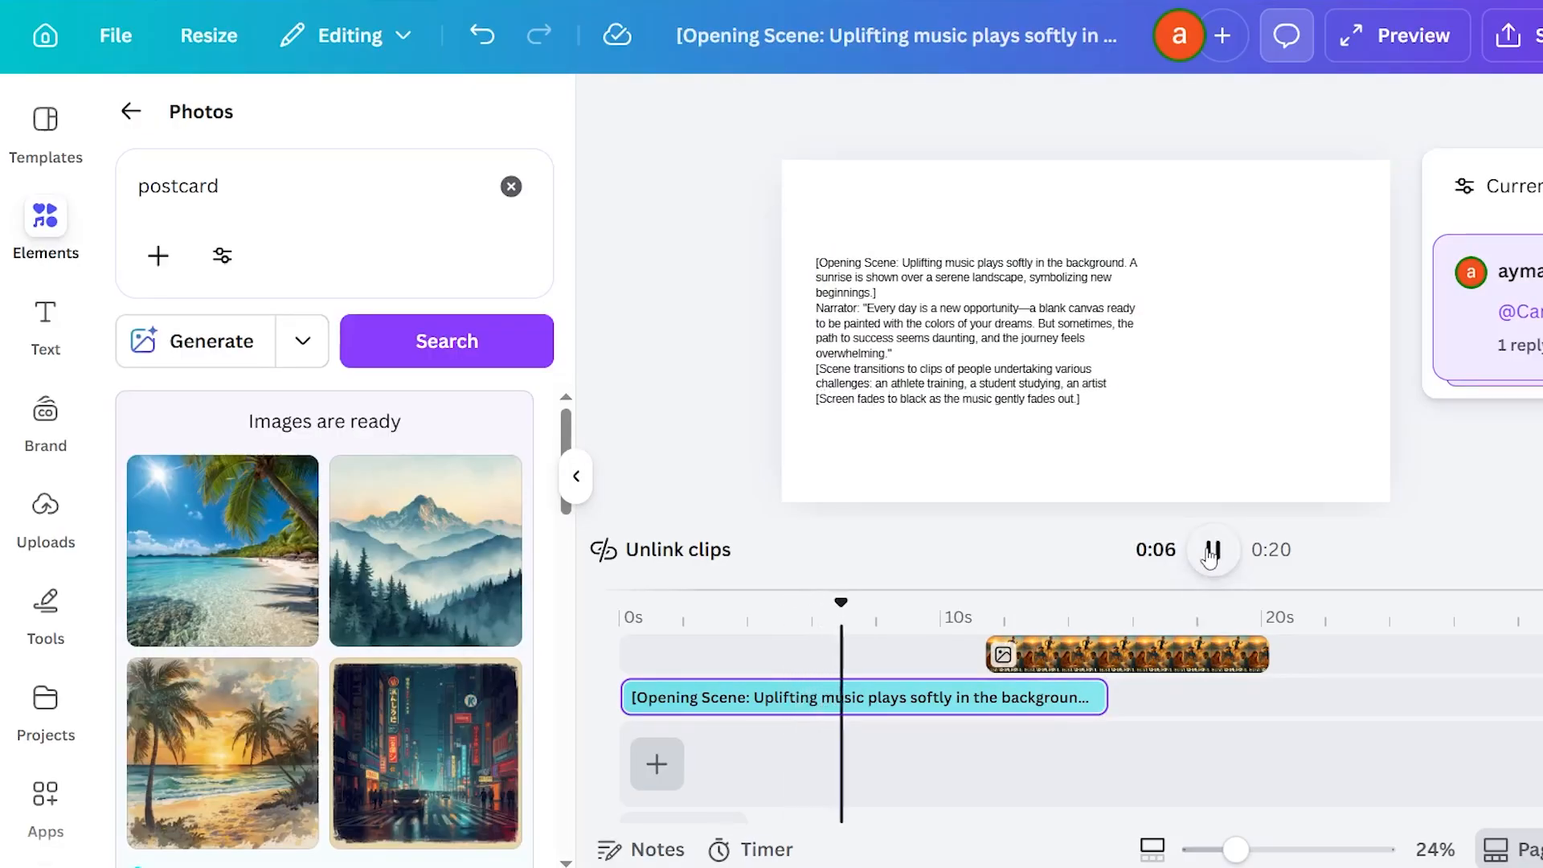
Extend the start of the image clip earlier so it lasts 15.8 s, and play back the result.
{"action": "left_click_drag", "start_coordinate": [938, 672], "coordinate": [764, 655]}
{"action": "left_click", "coordinate": [1213, 549]}
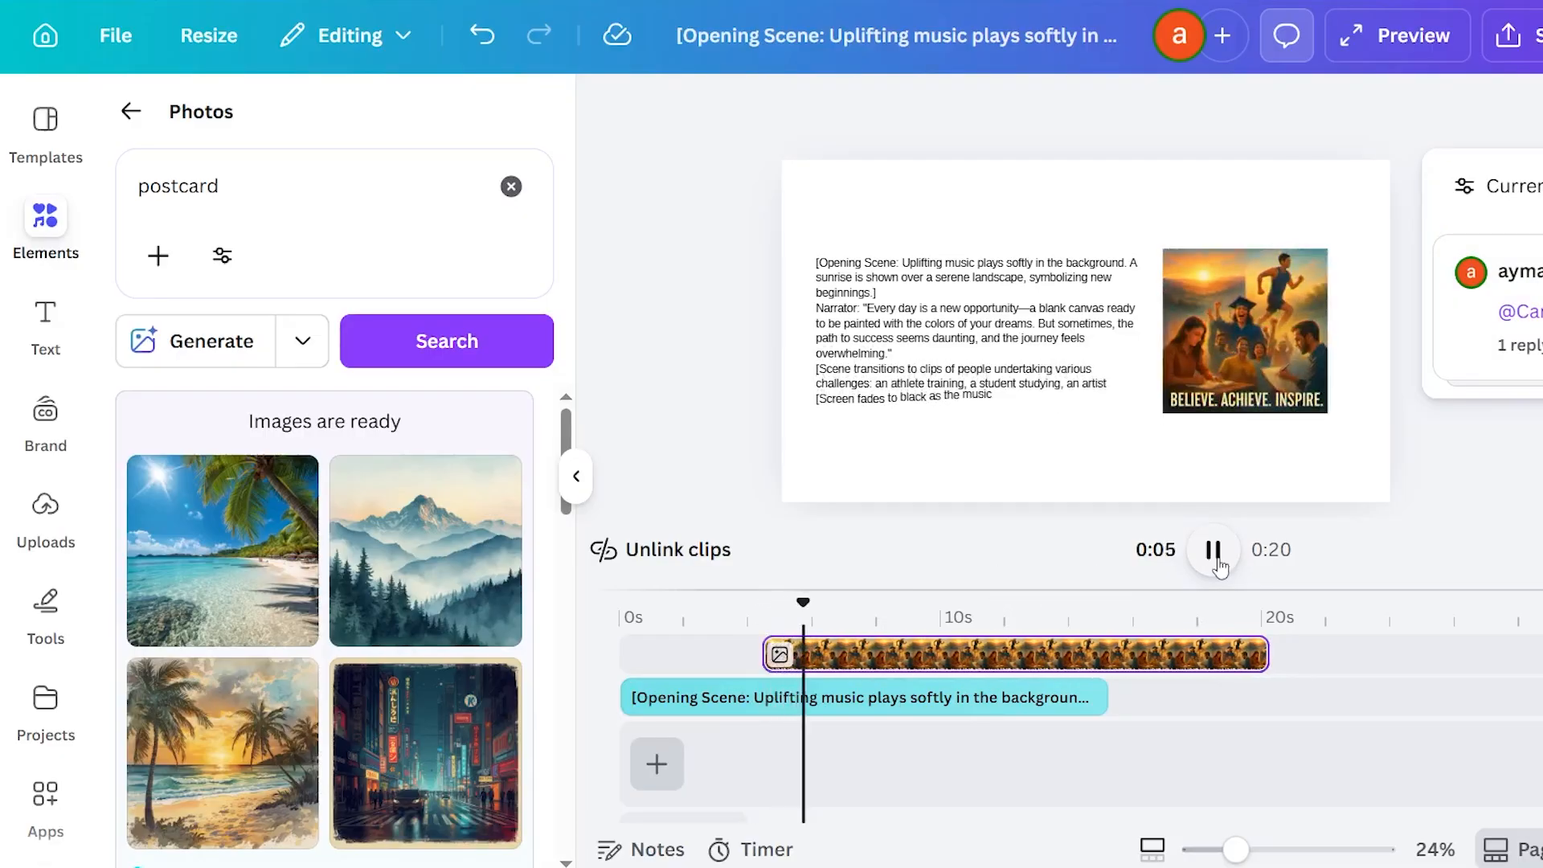
{"action": "left_click", "coordinate": [1215, 563]}
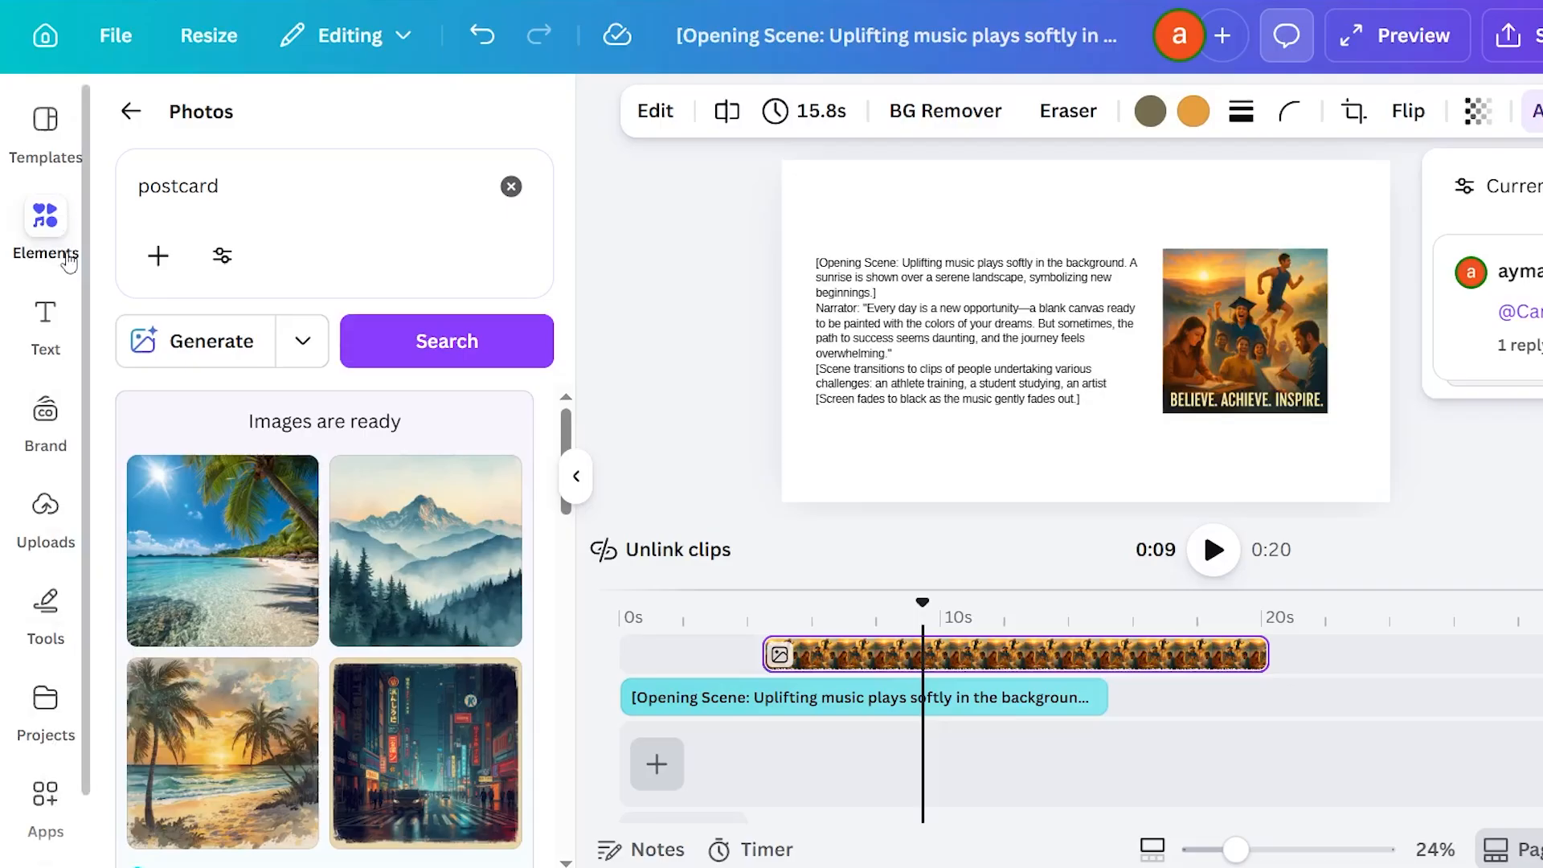
Open the uploaded media as a source for adding a clip to the timeline.
{"action": "left_click", "coordinate": [657, 763]}
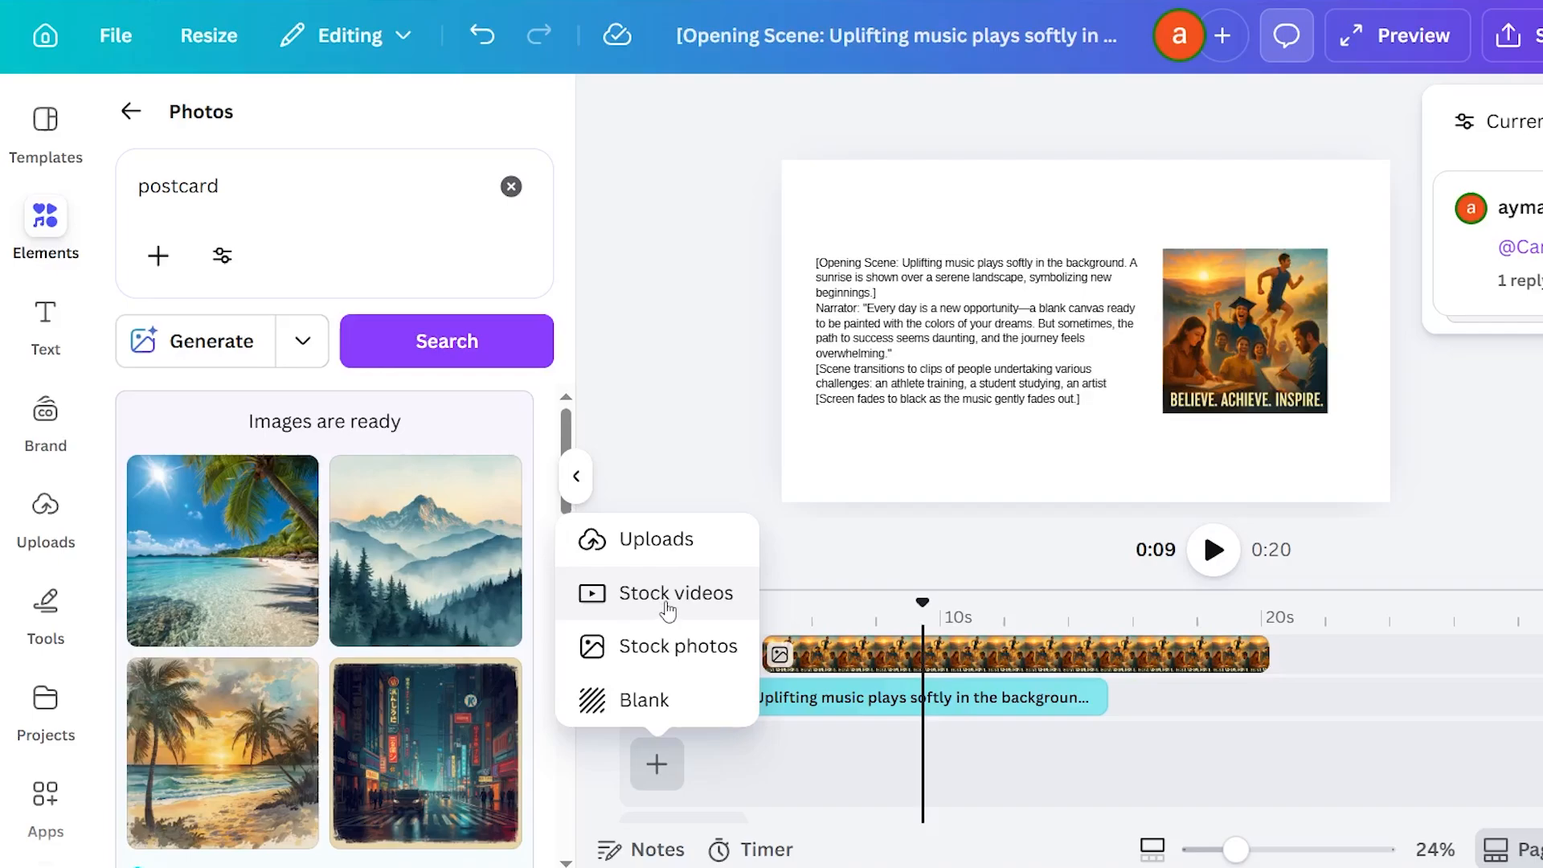
{"action": "left_click", "coordinate": [668, 550]}
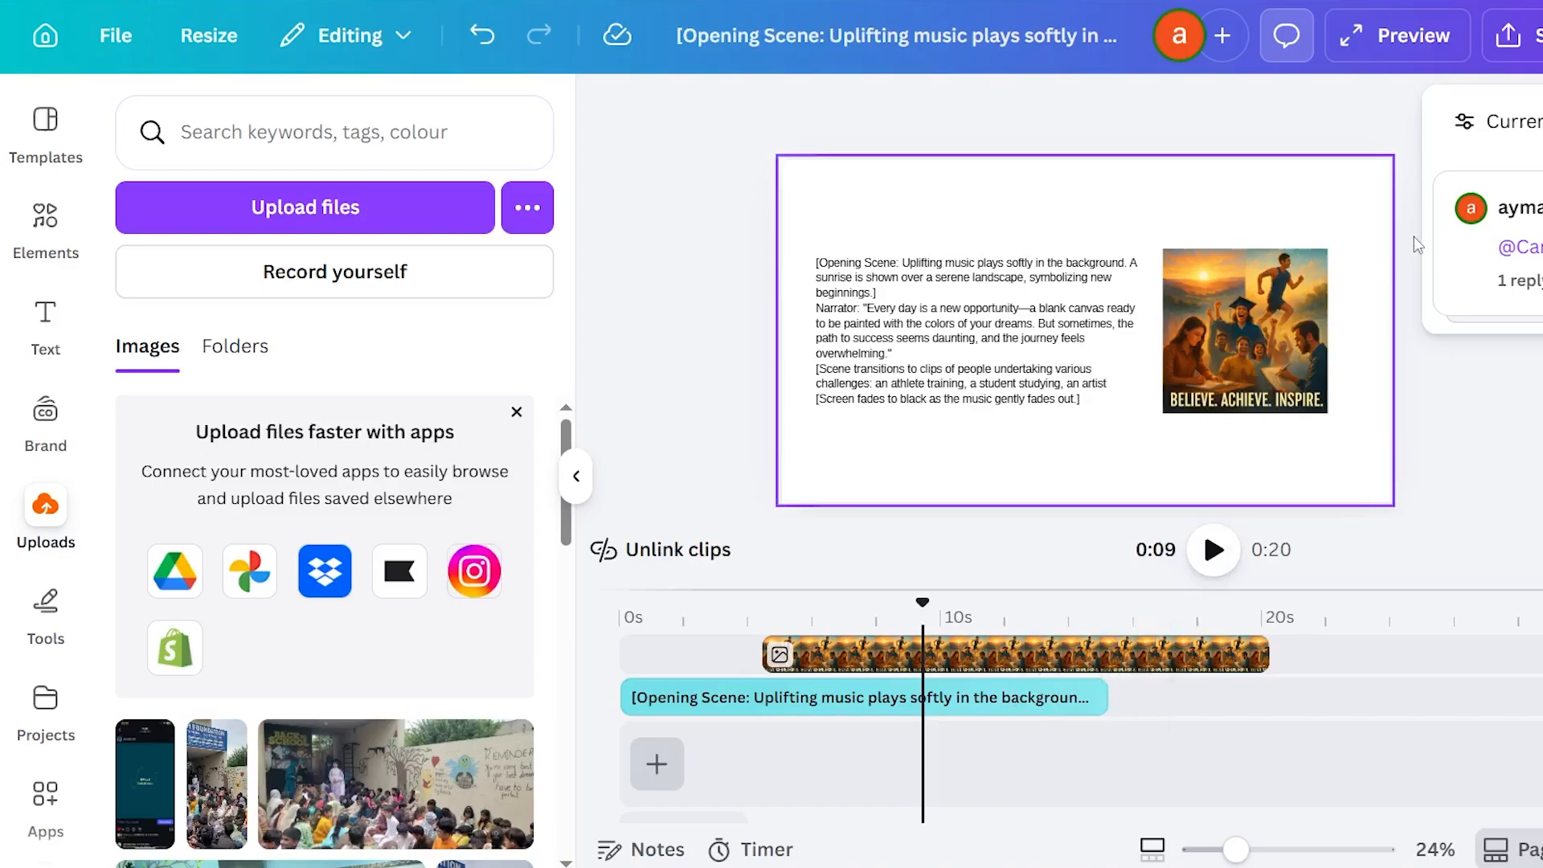
Preview the finished video in the large player and close the preview.
{"action": "left_click", "coordinate": [1371, 47]}
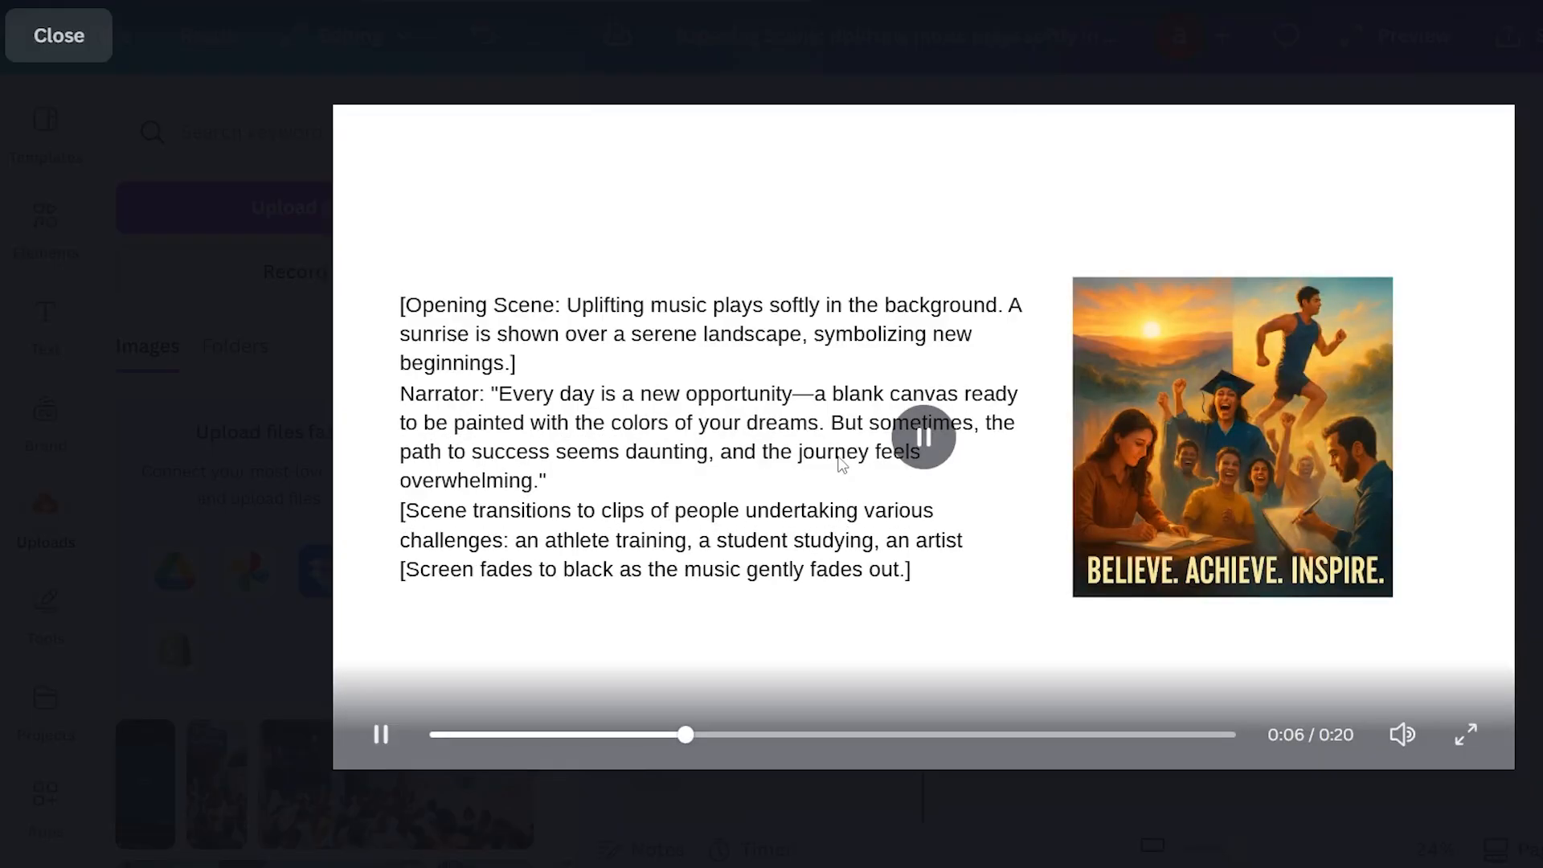
{"action": "left_click", "coordinate": [836, 451]}
{"action": "key", "text": "Escape"}
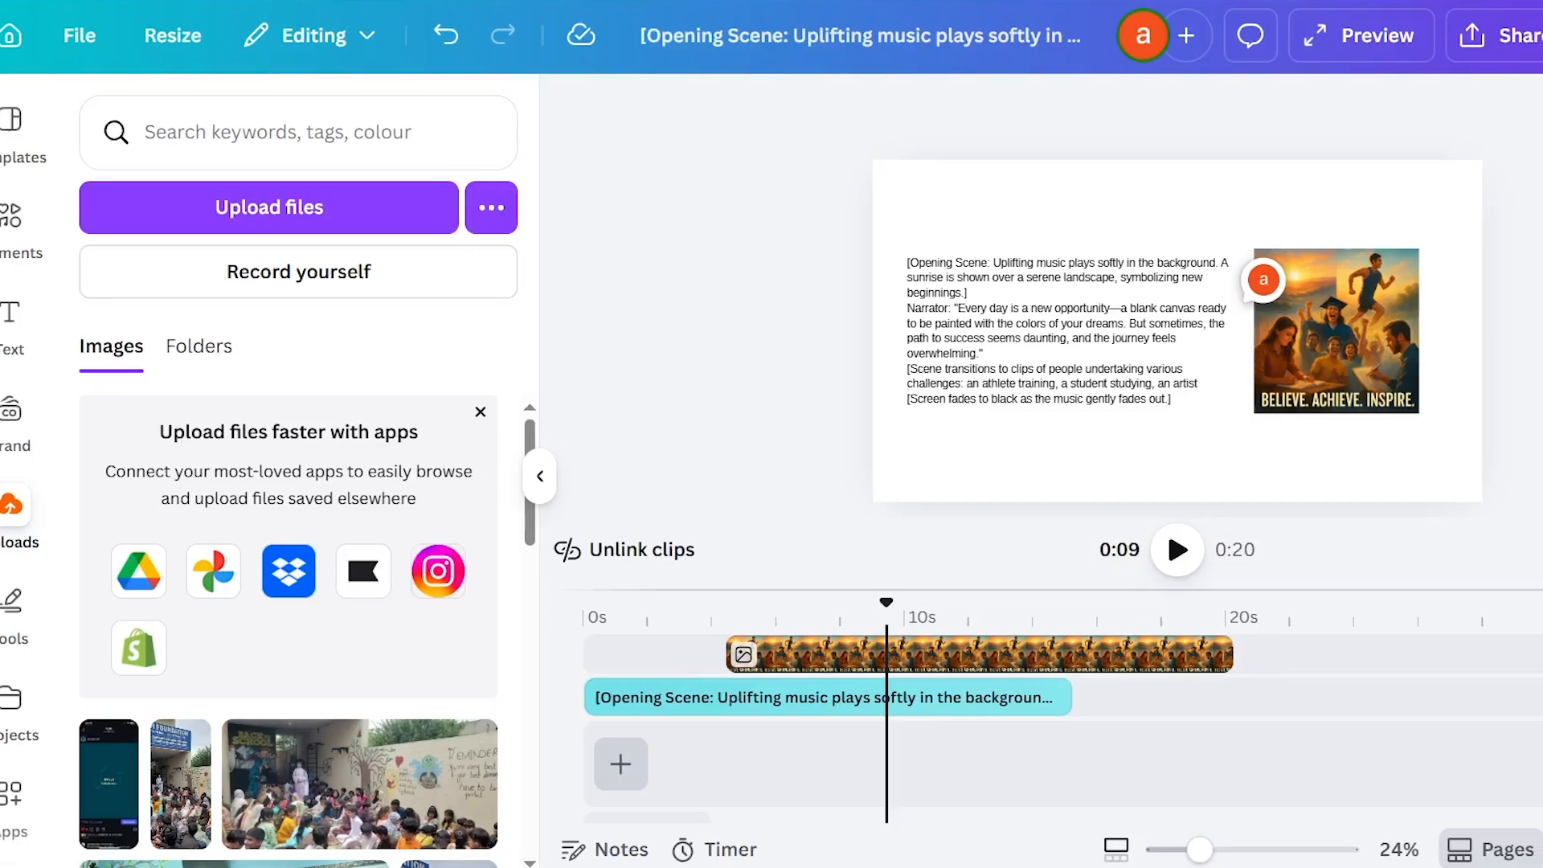
Review the design's sharing choices and the file types offered for download, and close the options without exporting.
{"action": "left_click", "coordinate": [1523, 36]}
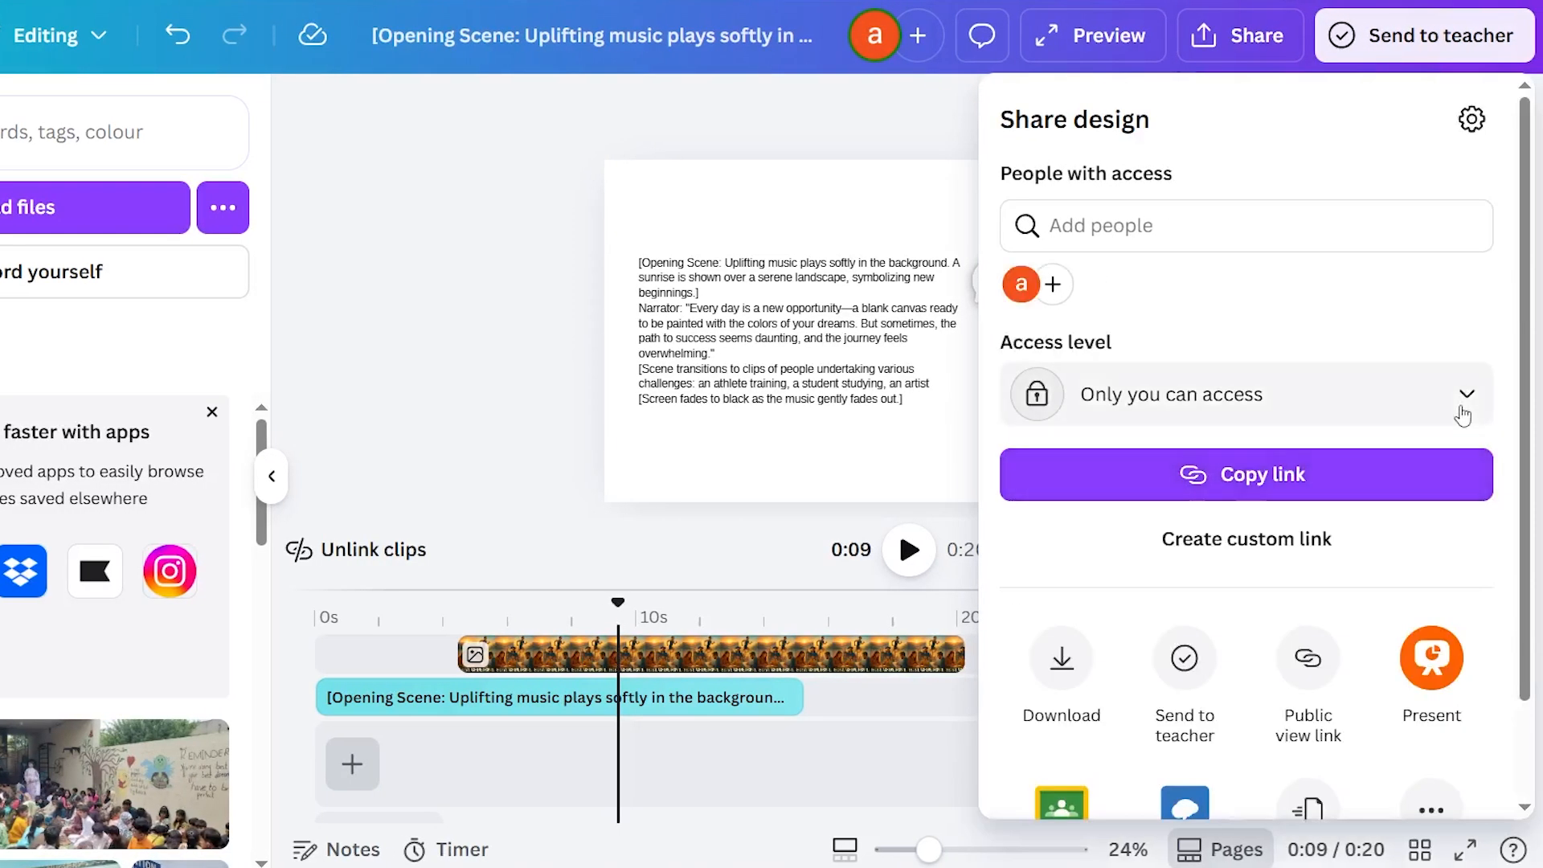
{"action": "scroll", "coordinate": [1032, 495], "scroll_direction": "down", "scroll_amount": 2}
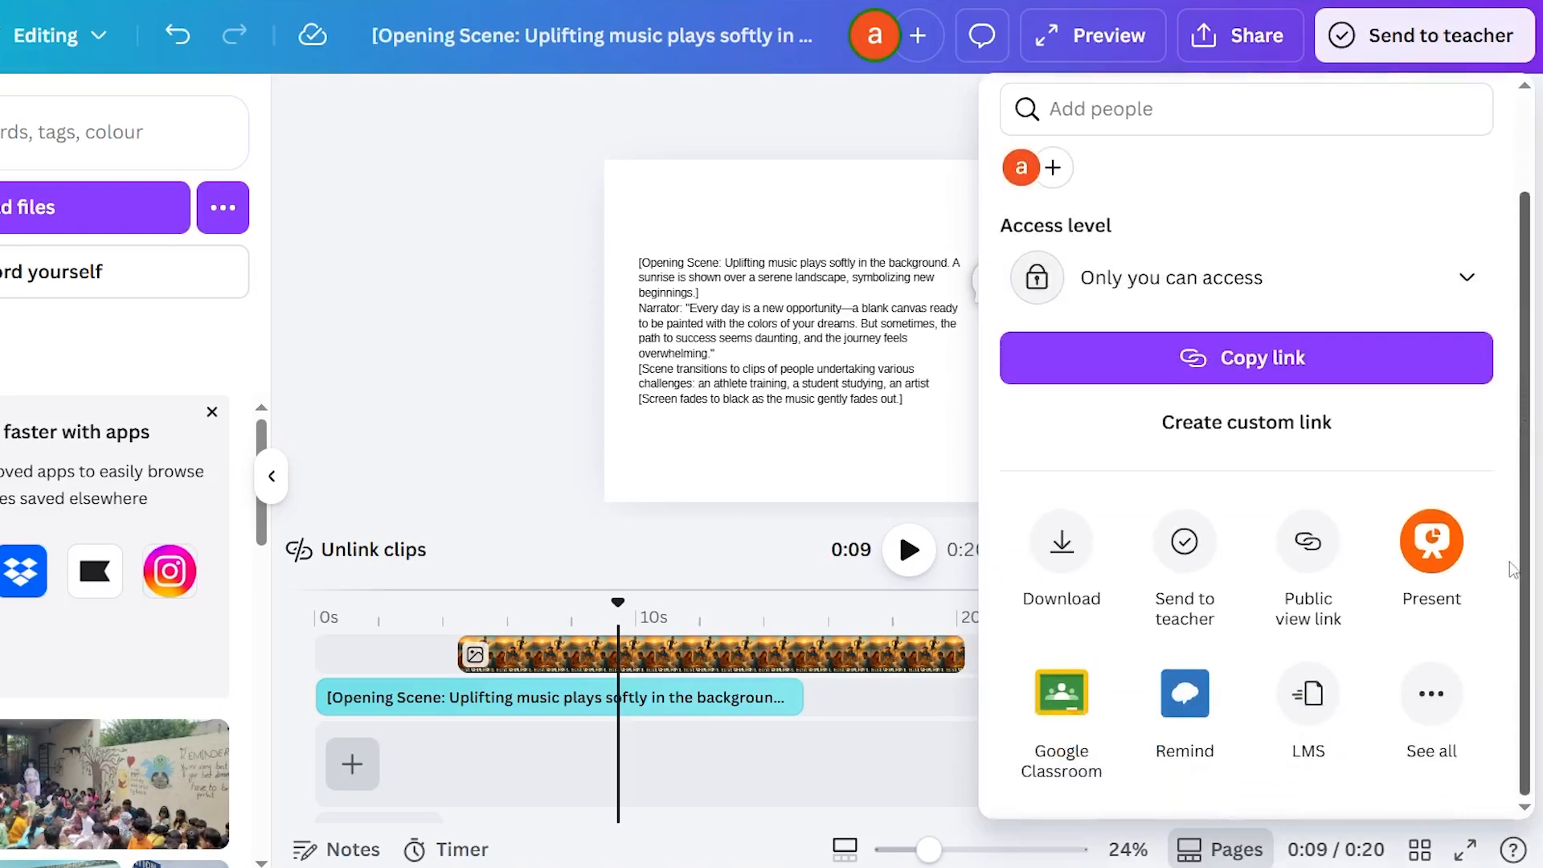
{"action": "left_click", "coordinate": [1061, 540]}
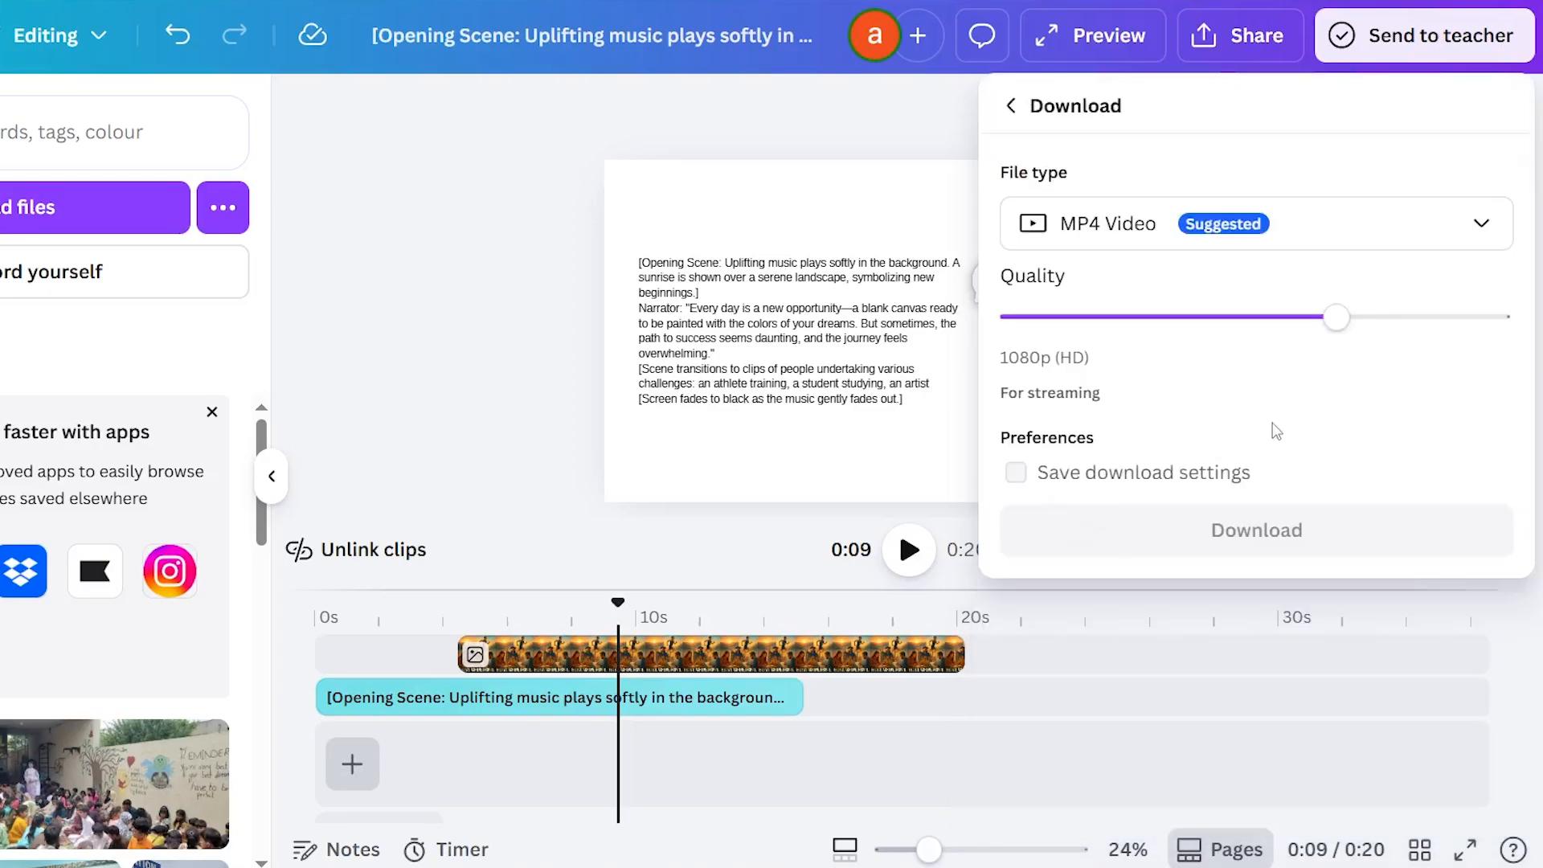
{"action": "left_click", "coordinate": [1352, 234]}
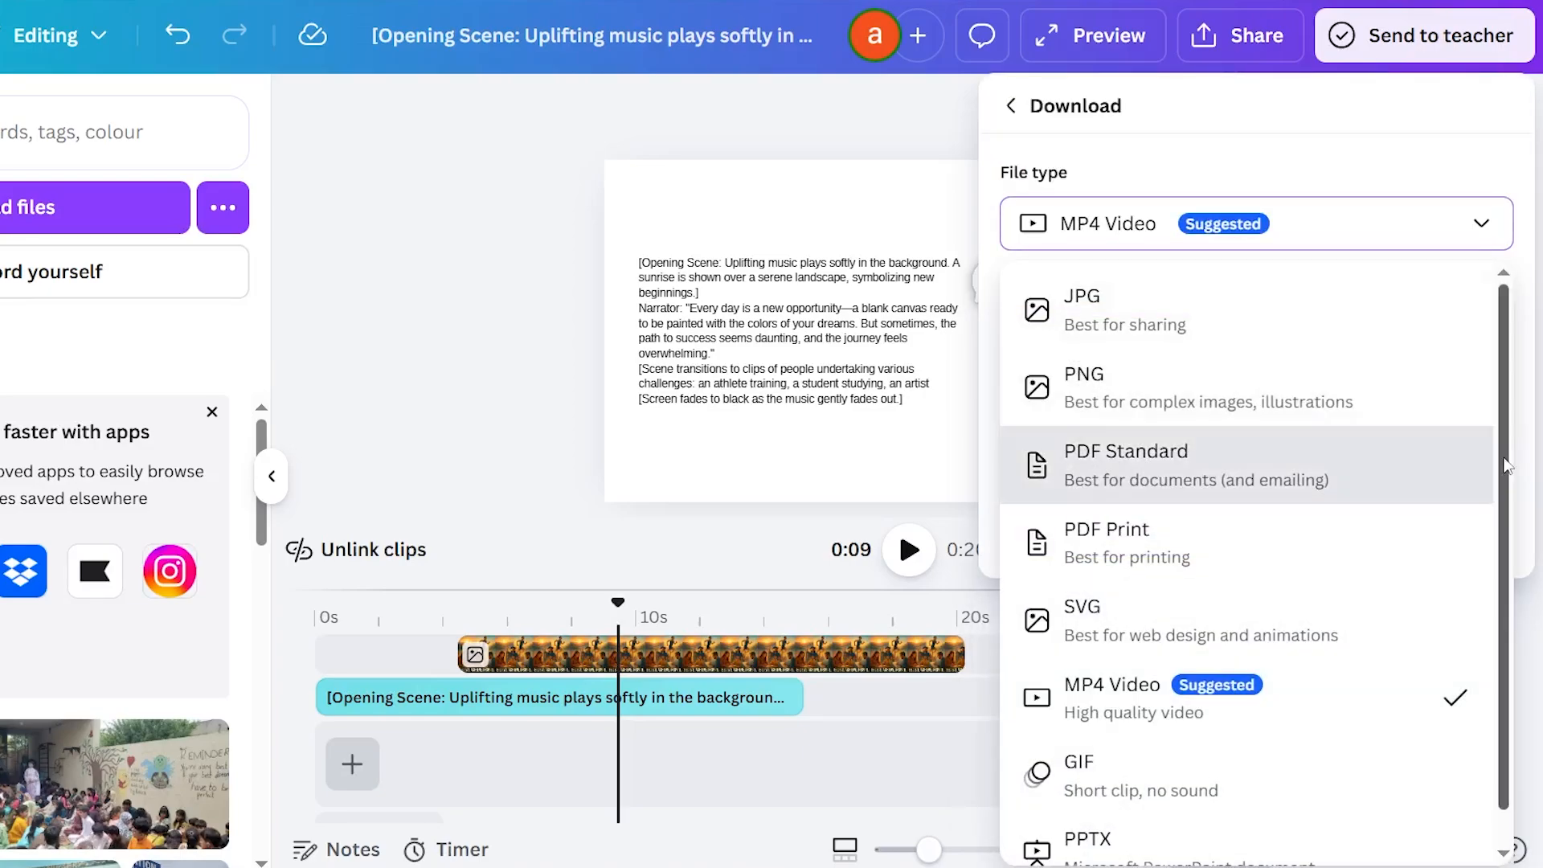
{"action": "scroll", "coordinate": [1507, 466], "scroll_direction": "down", "scroll_amount": 1}
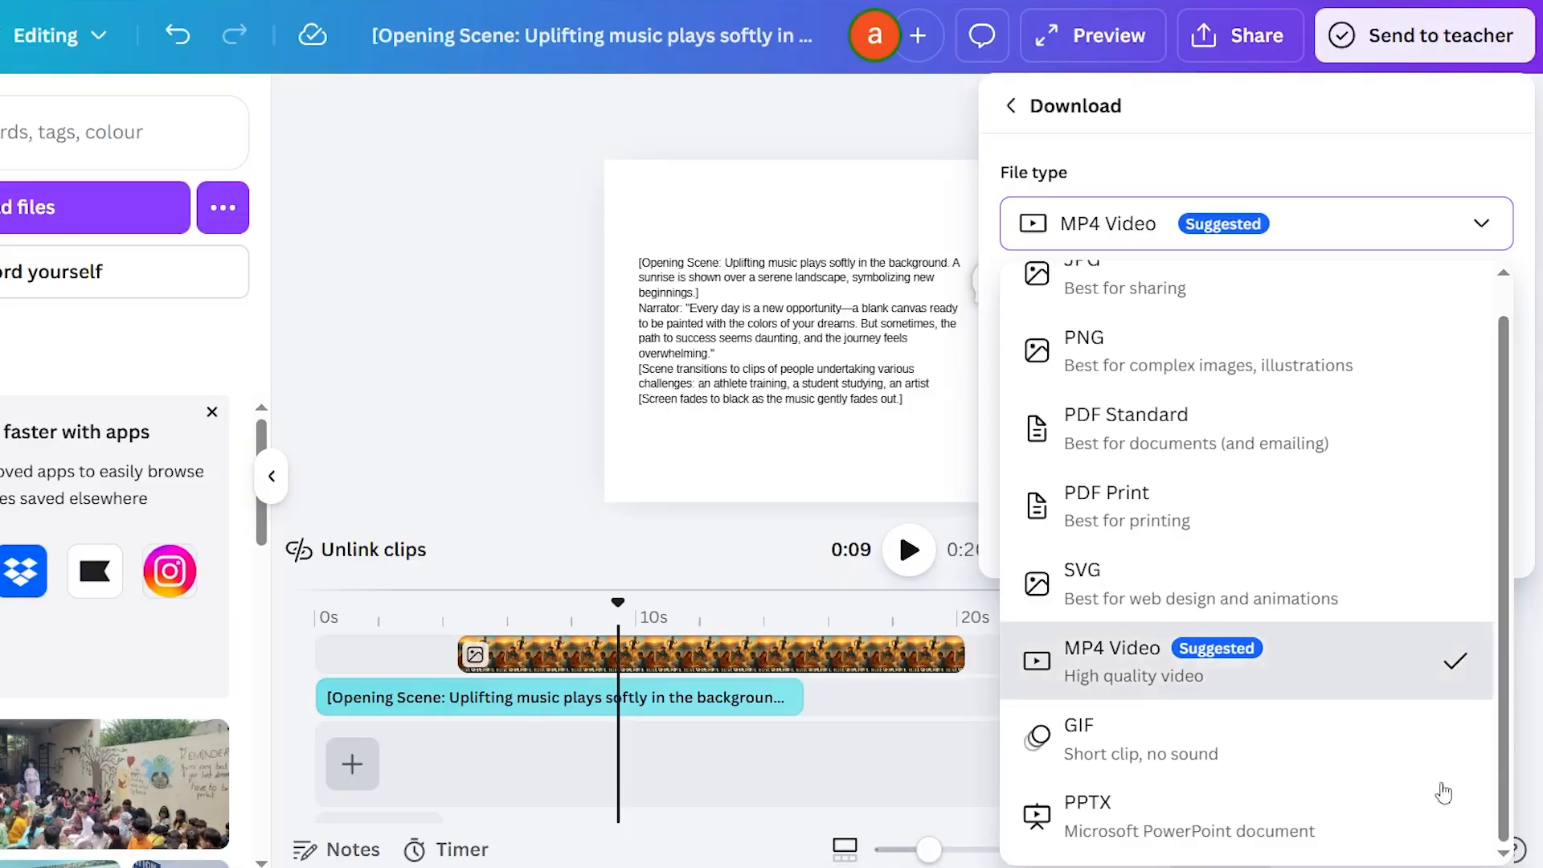
{"action": "left_click", "coordinate": [764, 529]}
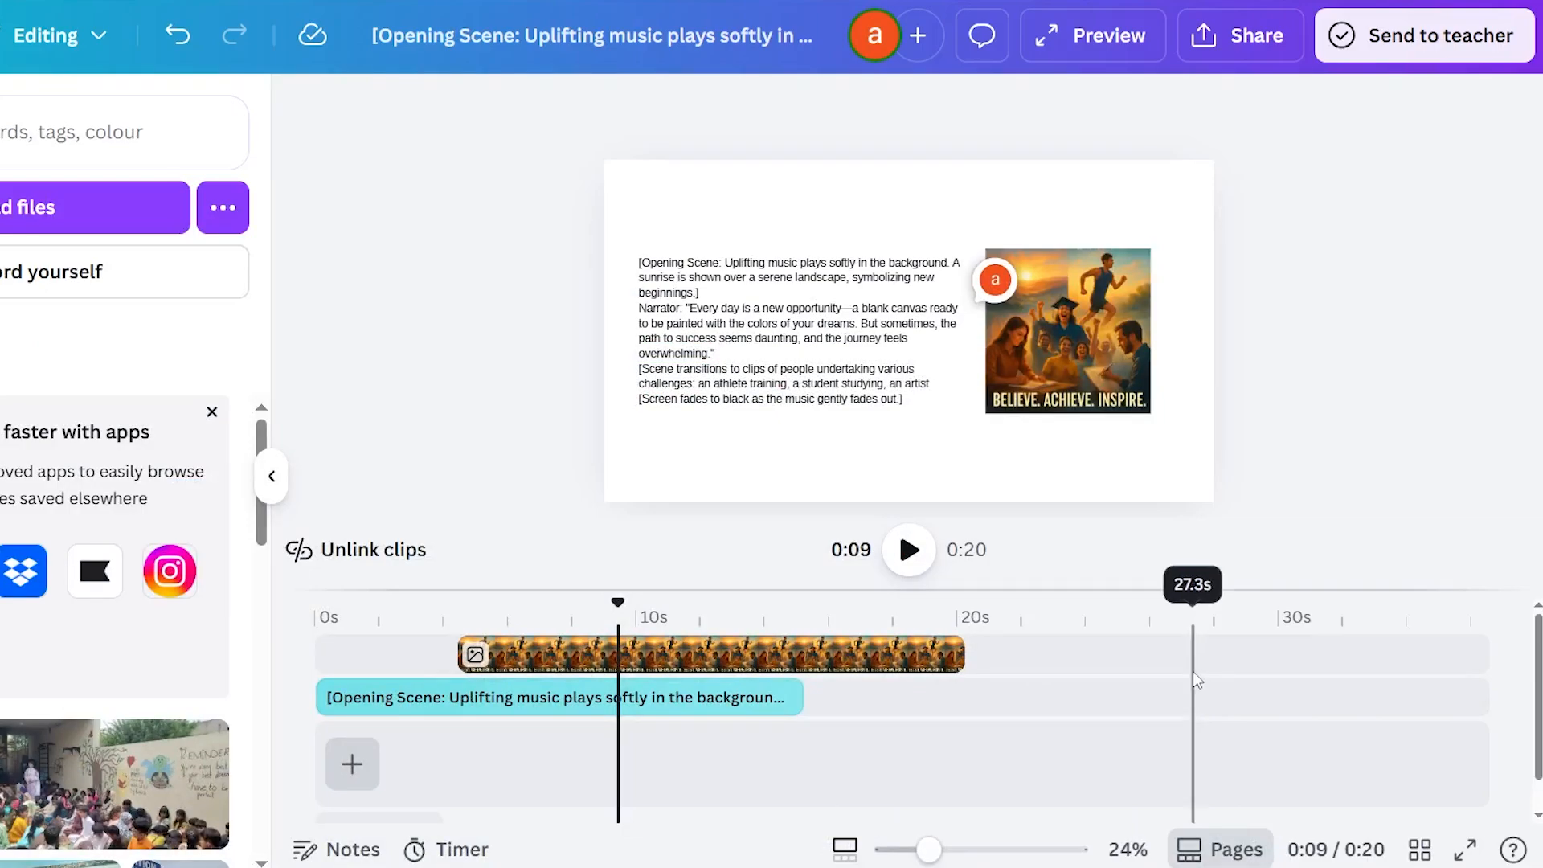
Check the lower timeline tracks, play the video from the current playhead position, and pause it at 0:14.
{"action": "scroll", "coordinate": [900, 715], "scroll_direction": "down", "scroll_amount": 1}
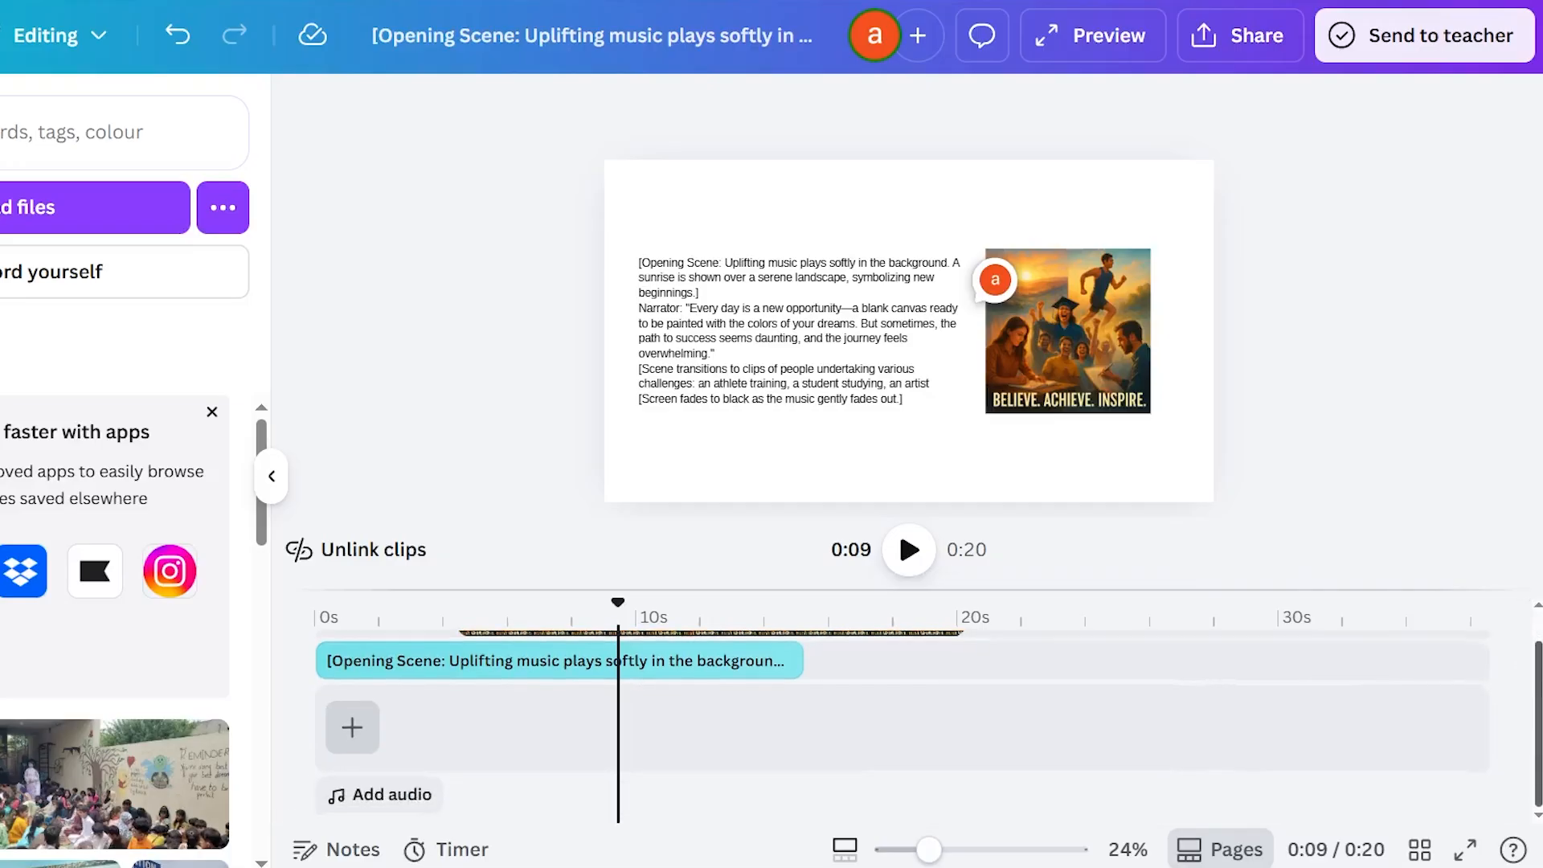
{"action": "left_click_drag", "start_coordinate": [1538, 723], "coordinate": [1538, 716]}
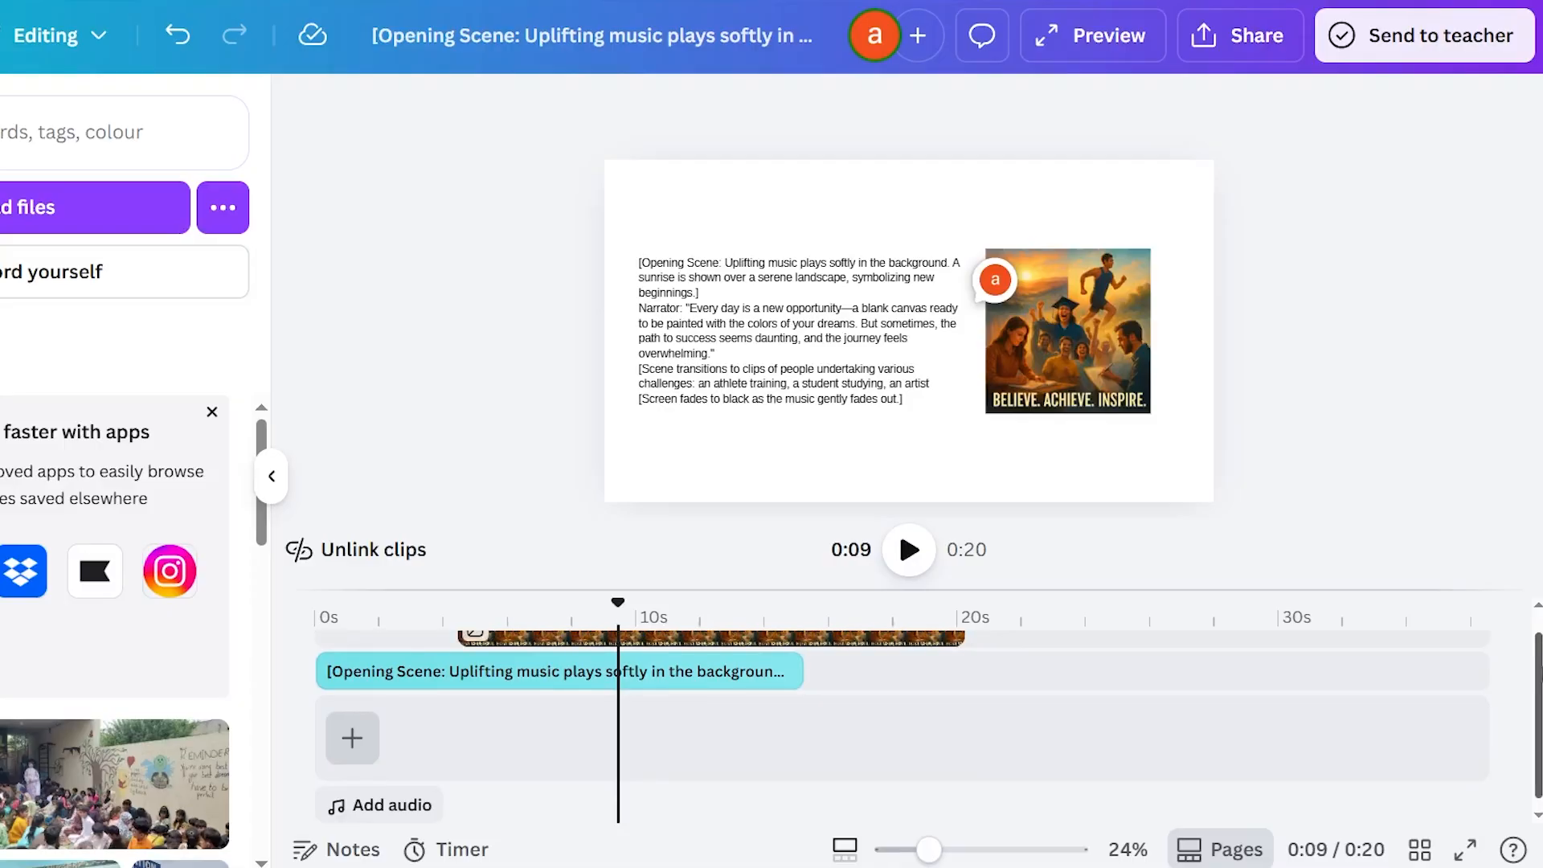
{"action": "left_click", "coordinate": [920, 540]}
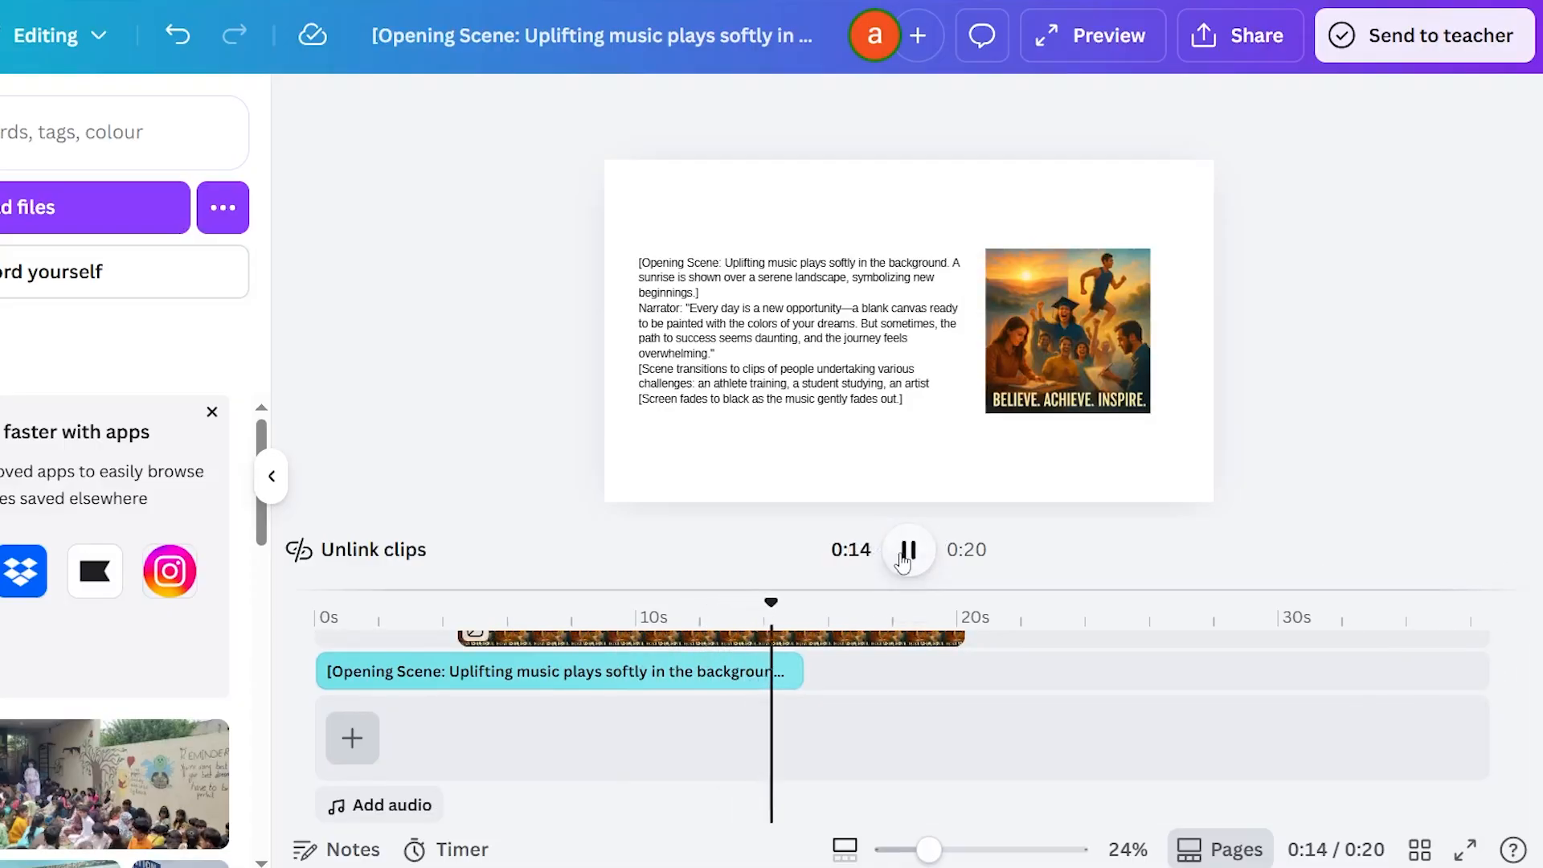
{"action": "left_click", "coordinate": [907, 551]}
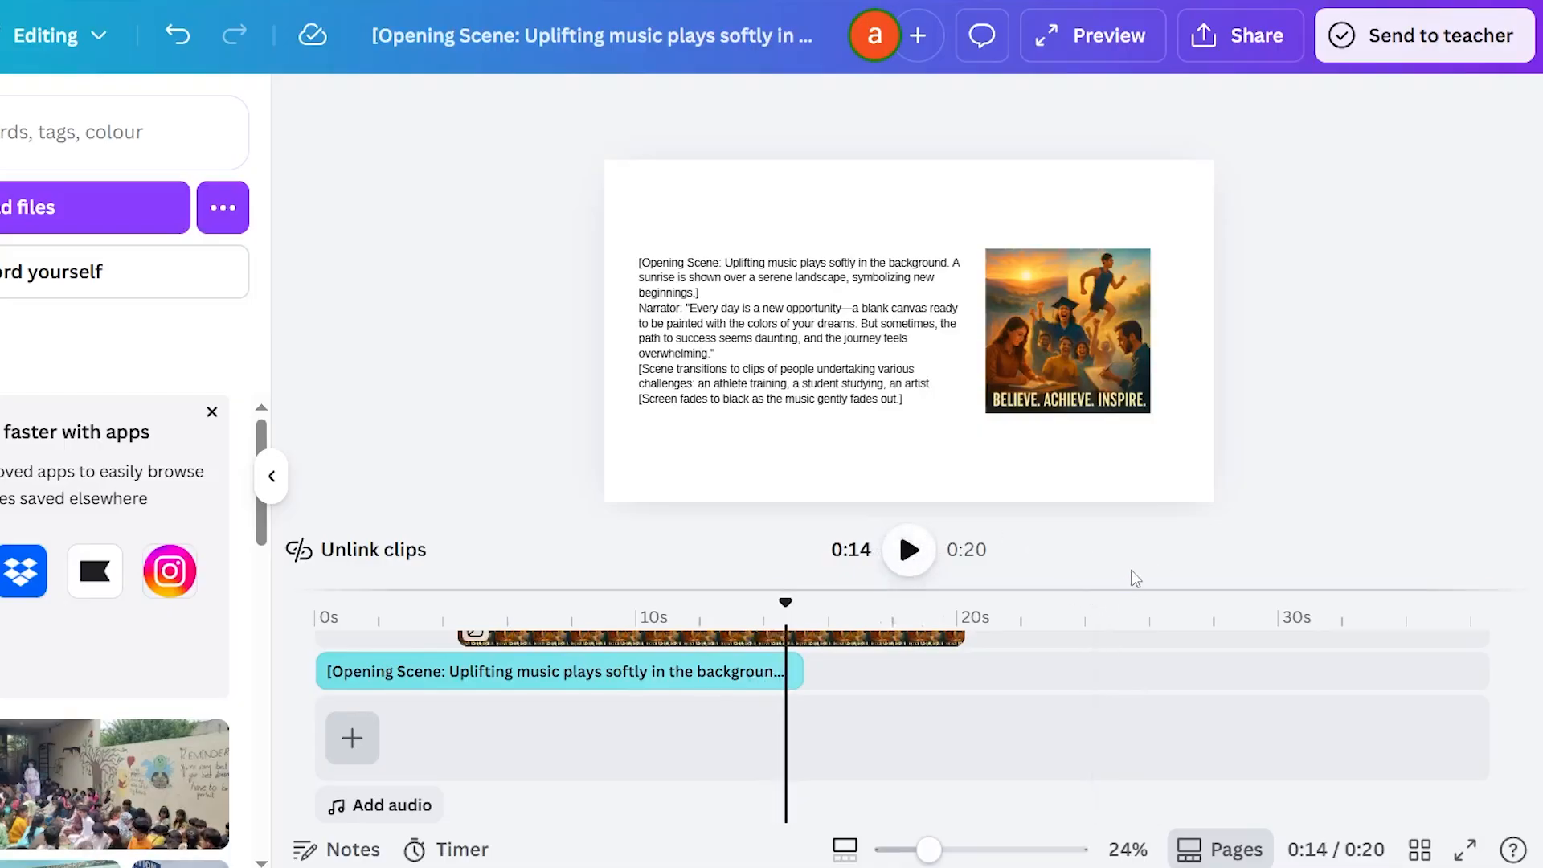